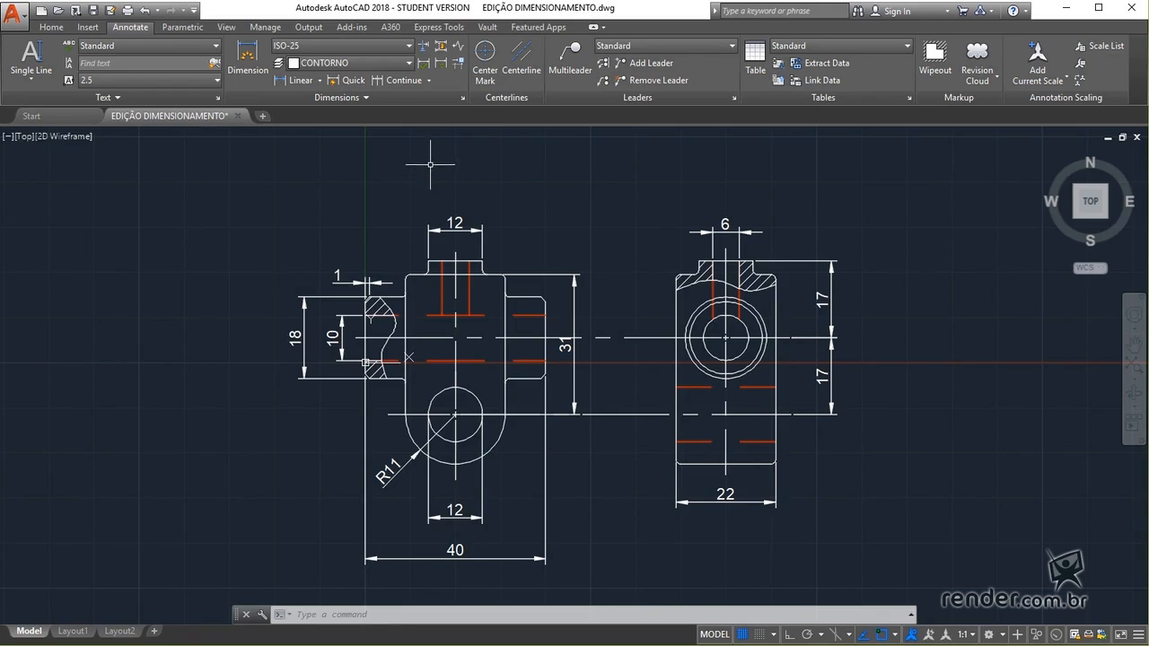
Create a new dimension style named "dimensional" starting from ISO-25, for use with all dimensions
{"action": "left_click", "coordinate": [463, 98]}
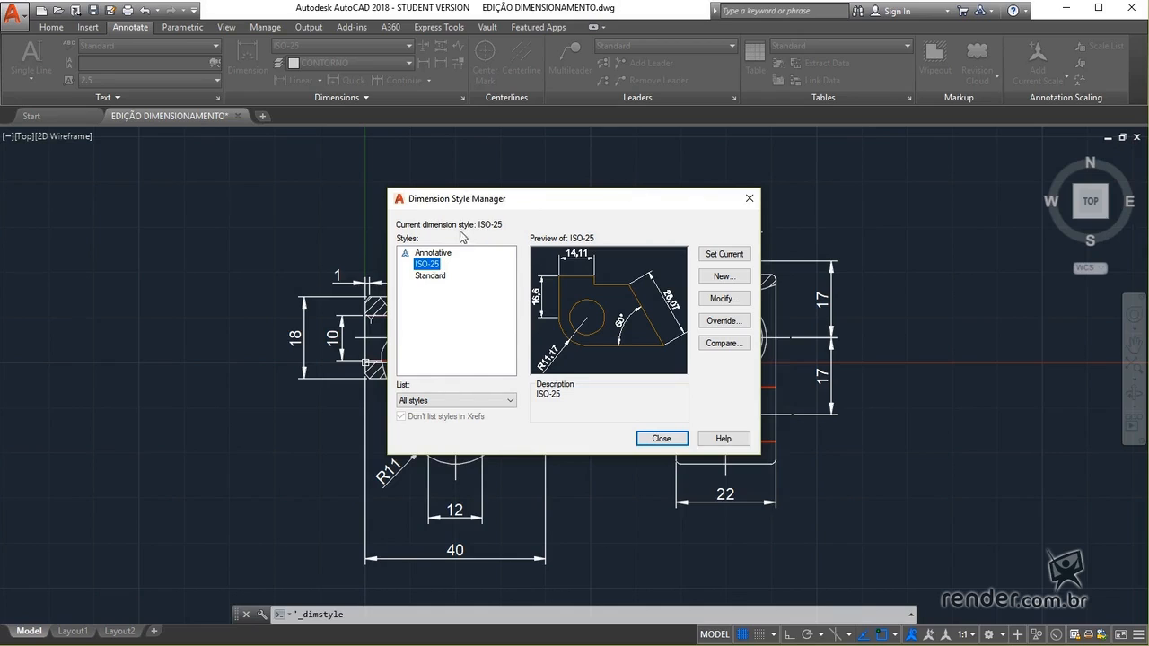
{"action": "left_click", "coordinate": [736, 280]}
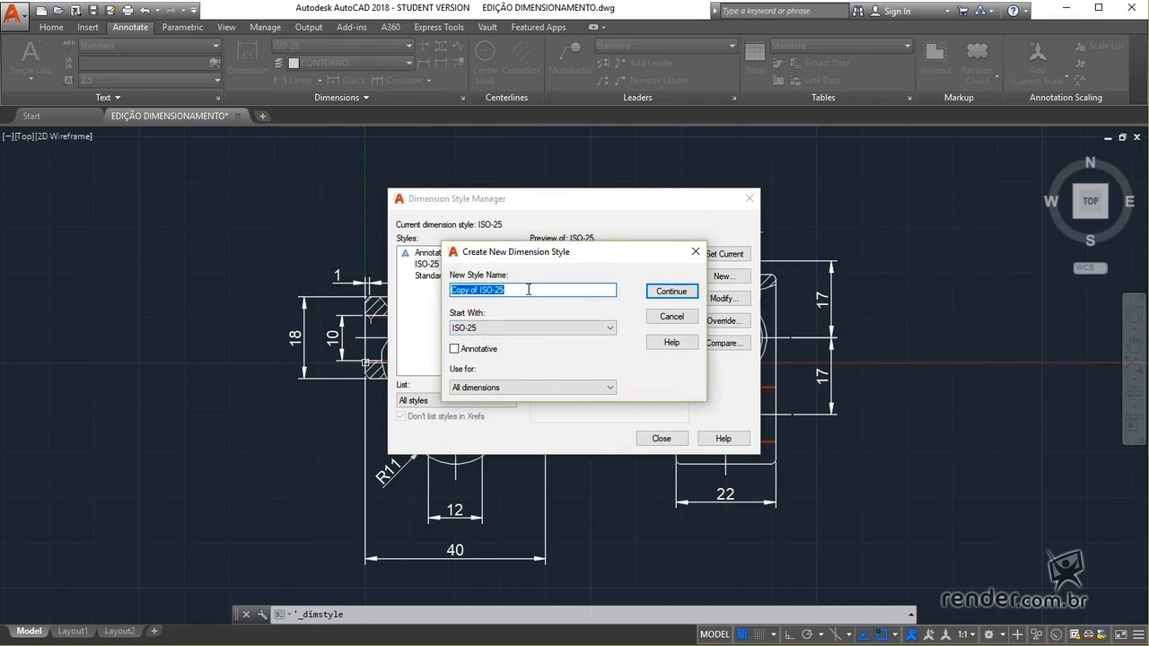
{"action": "type", "text": "dimensional"}
{"action": "left_click", "coordinate": [669, 293]}
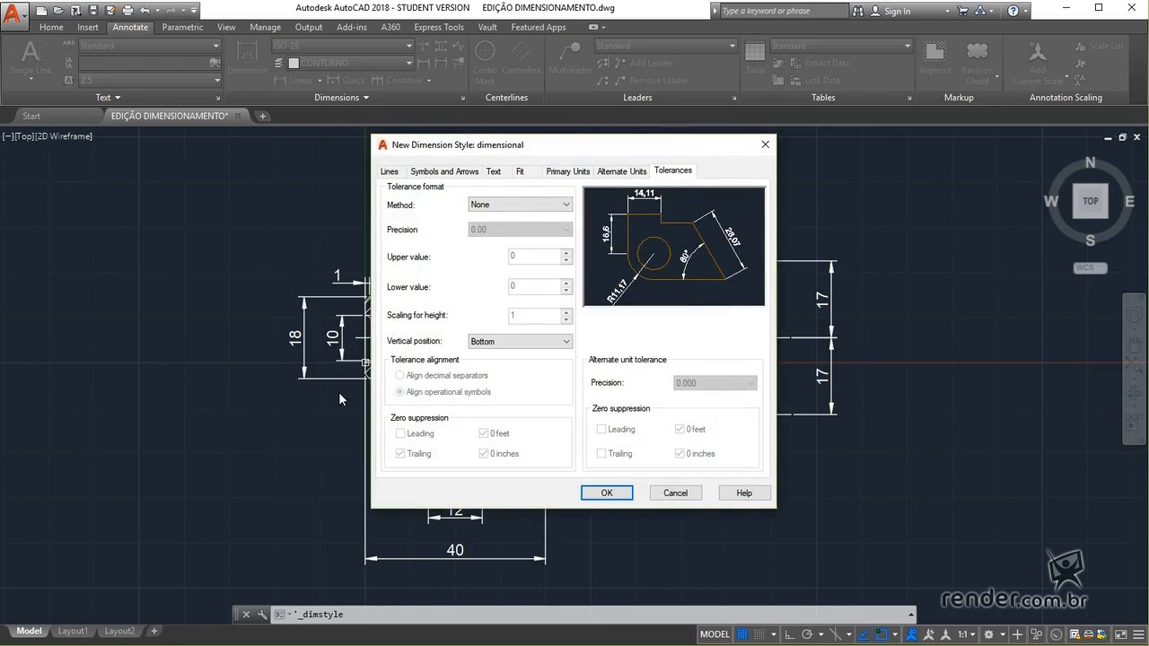
Review the new style's line, arrow, text, fit and alternate unit settings
{"action": "left_click", "coordinate": [391, 172]}
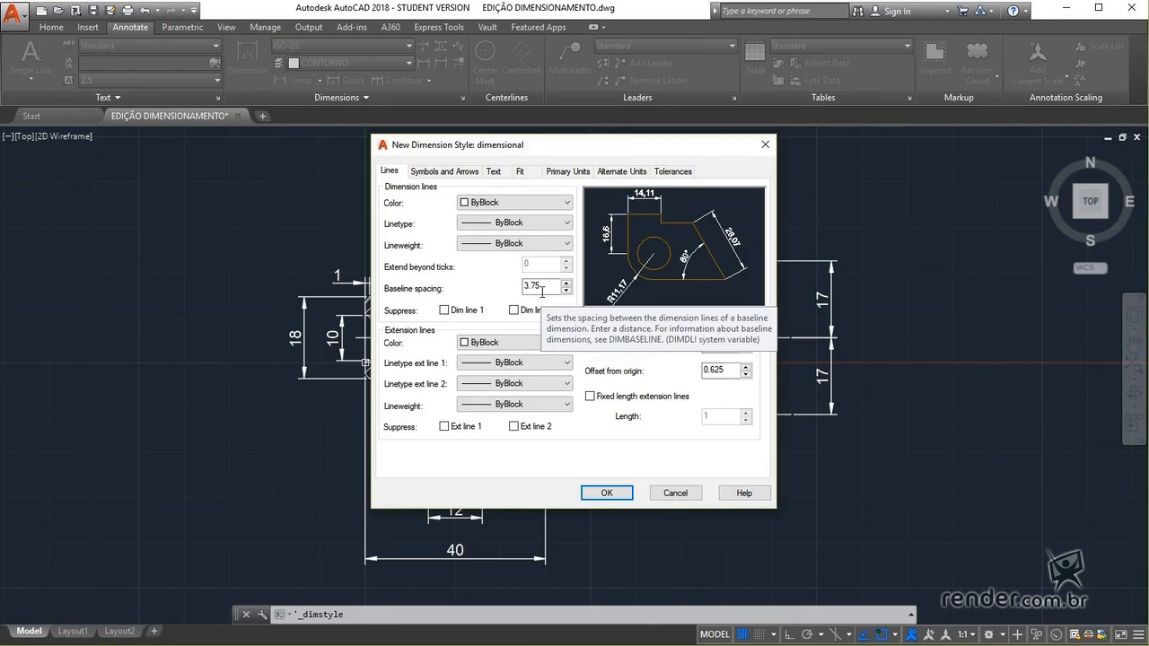
{"action": "left_click", "coordinate": [440, 172]}
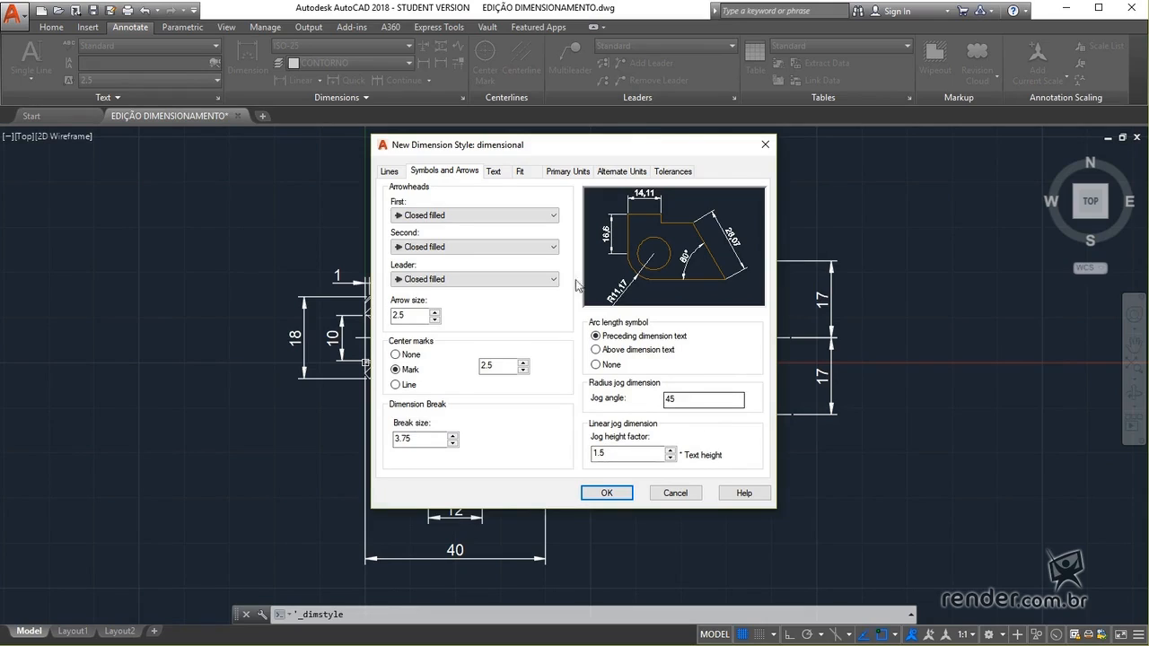
{"action": "left_click", "coordinate": [495, 172]}
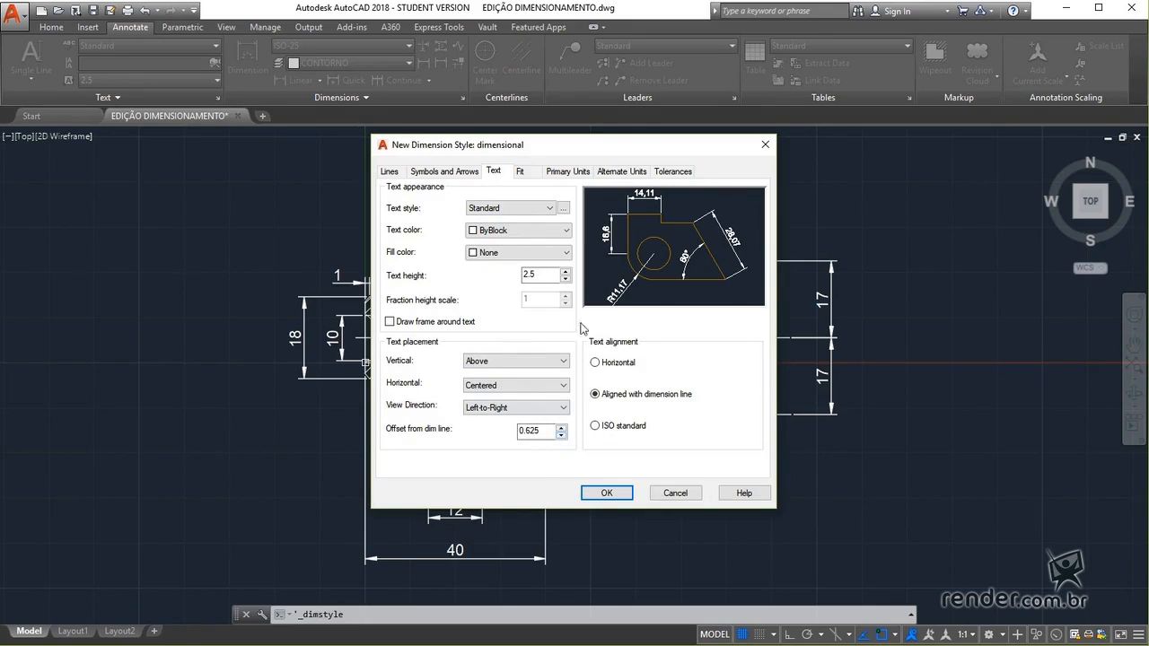
{"action": "left_click", "coordinate": [521, 172]}
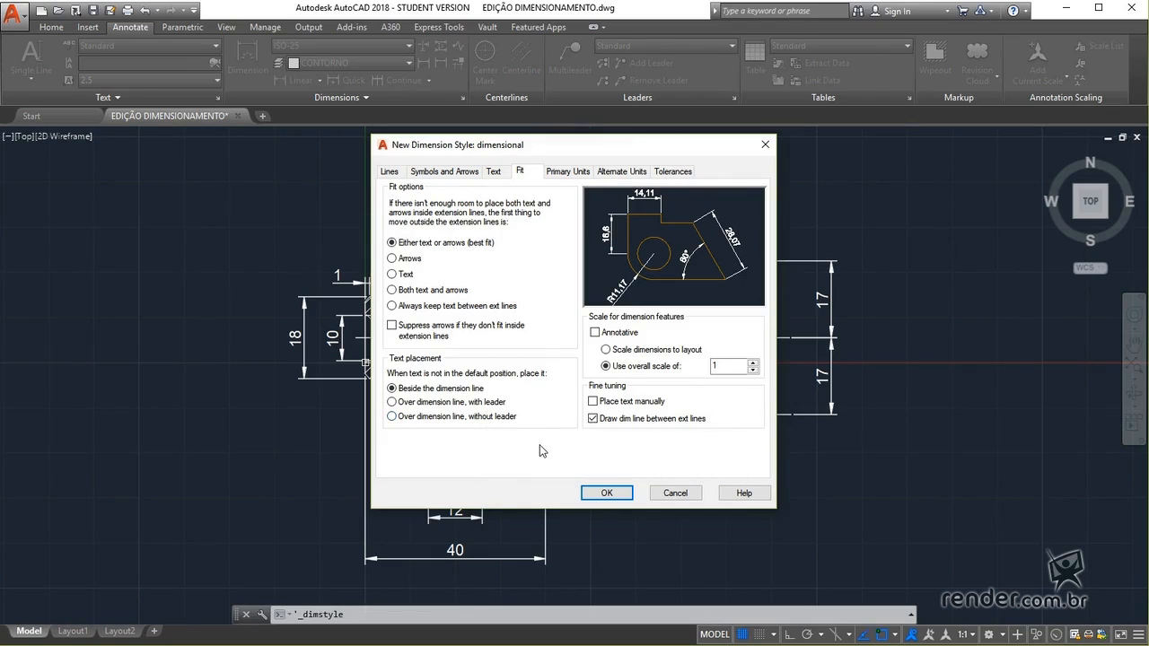
{"action": "left_click", "coordinate": [567, 170]}
{"action": "left_click", "coordinate": [619, 172]}
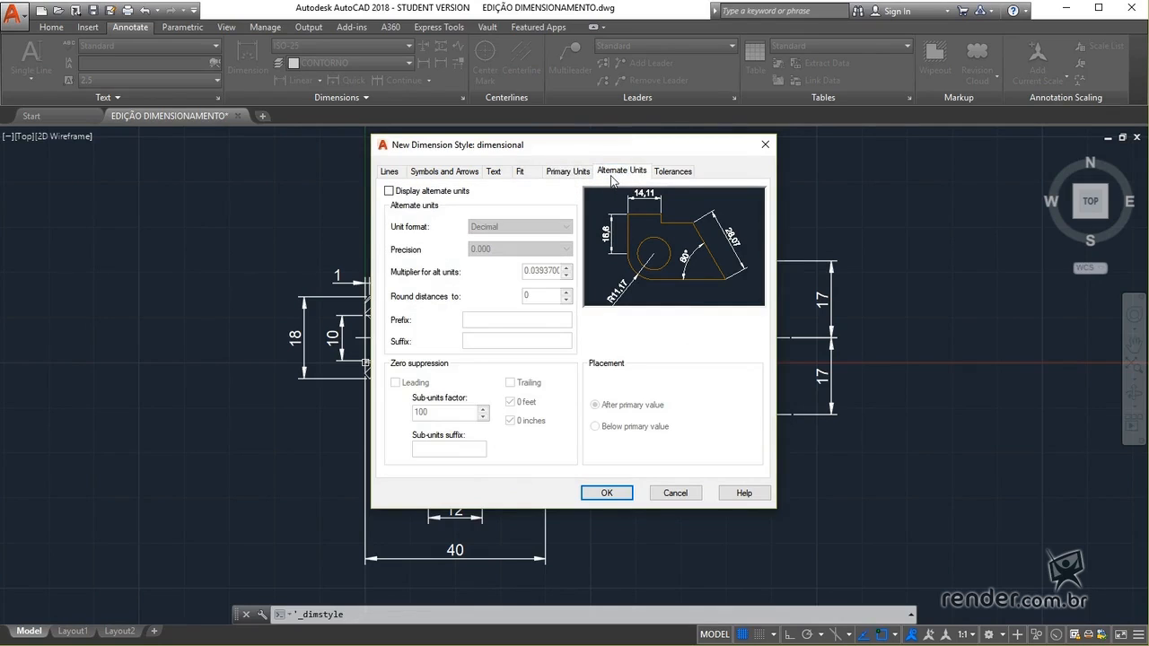
Examine the style's primary unit settings, including the linear unit format, decimal separator and angular units format options
{"action": "left_click", "coordinate": [567, 171]}
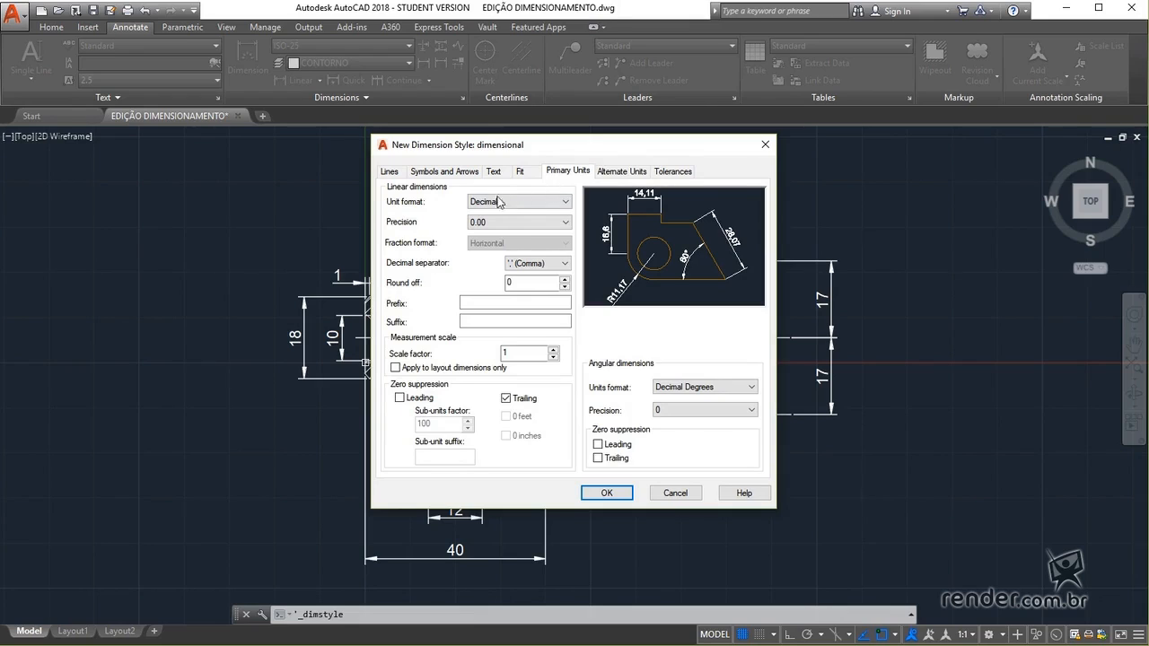
{"action": "left_click", "coordinate": [565, 201]}
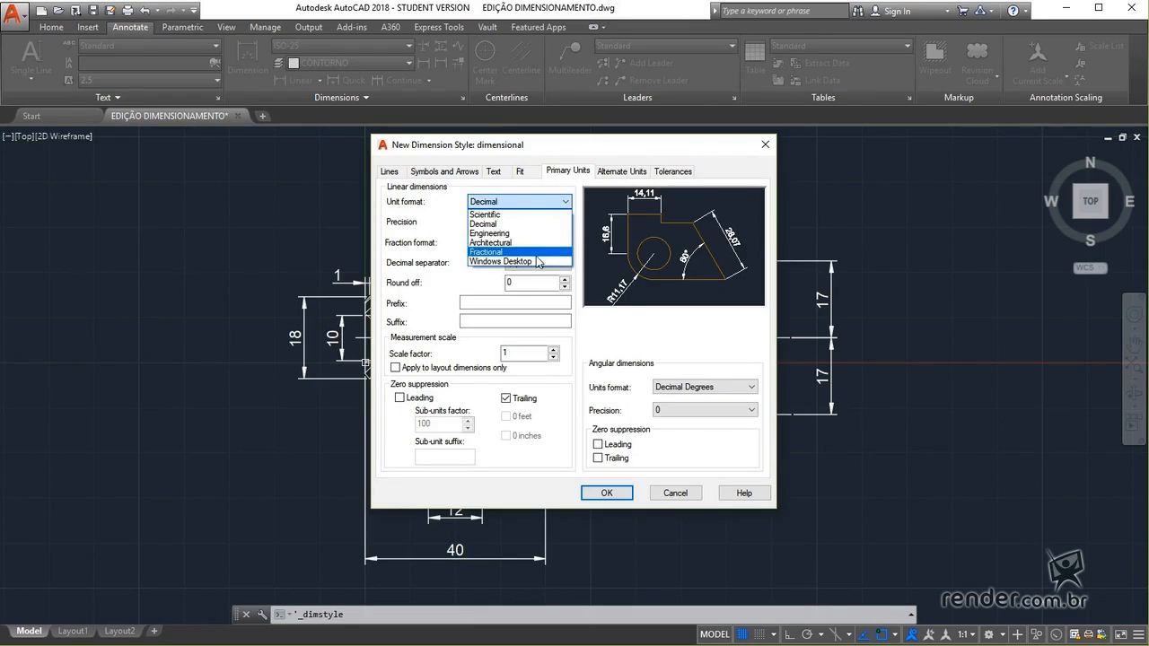
{"action": "left_click", "coordinate": [581, 215]}
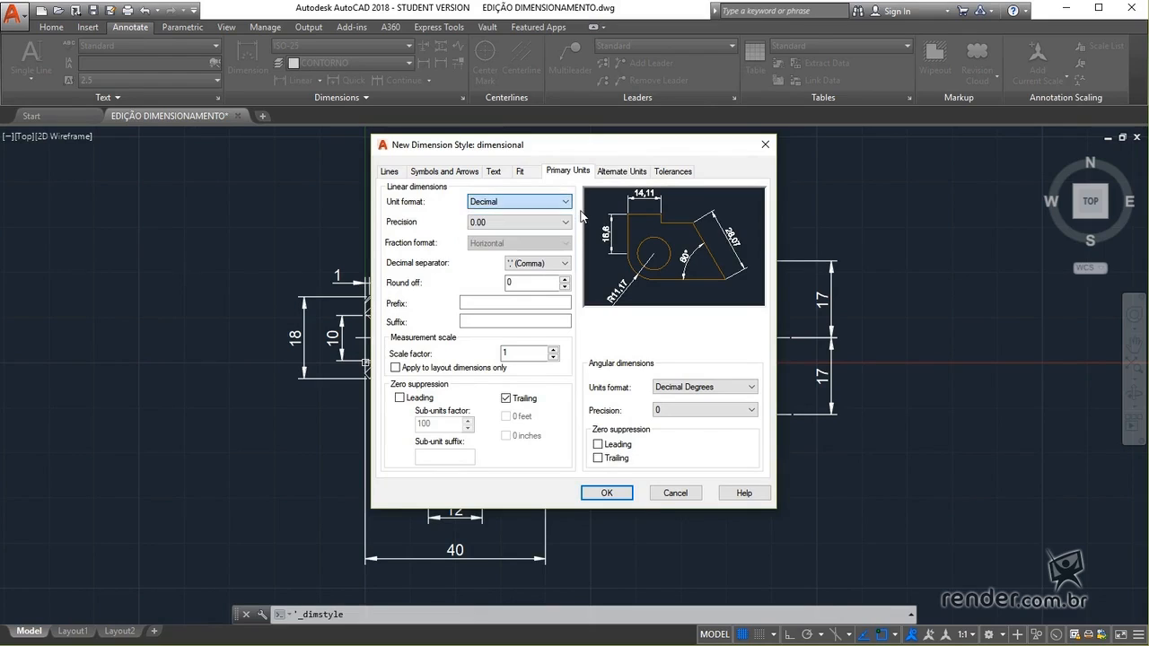
{"action": "left_click", "coordinate": [565, 265]}
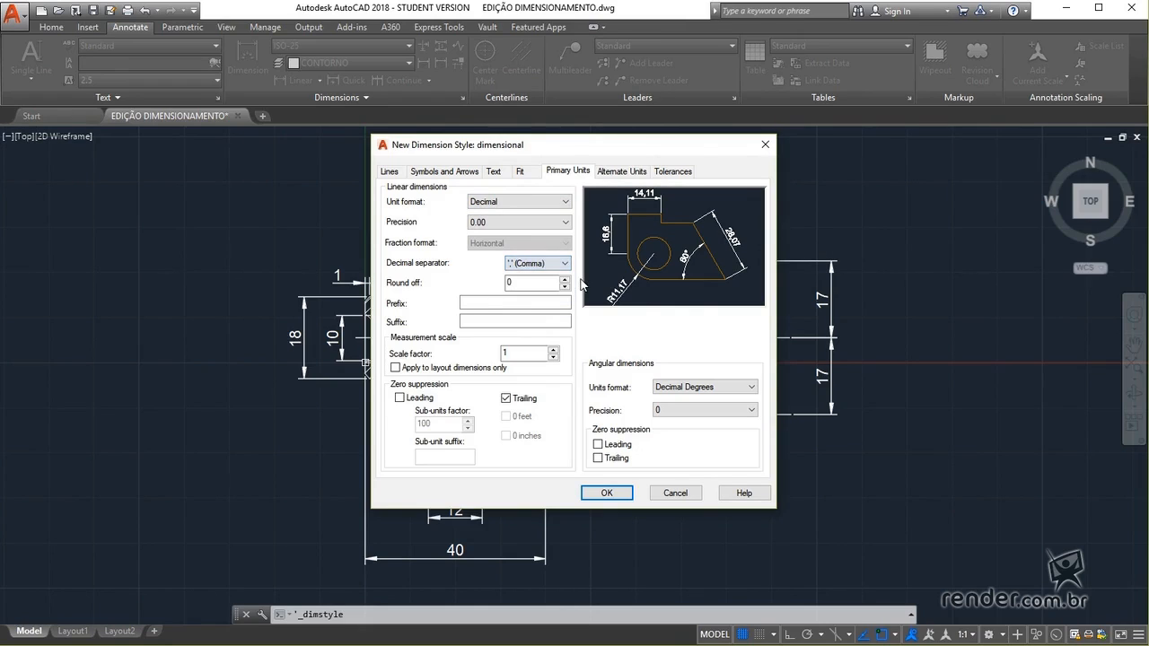
{"action": "left_click", "coordinate": [579, 283]}
{"action": "left_click", "coordinate": [737, 388]}
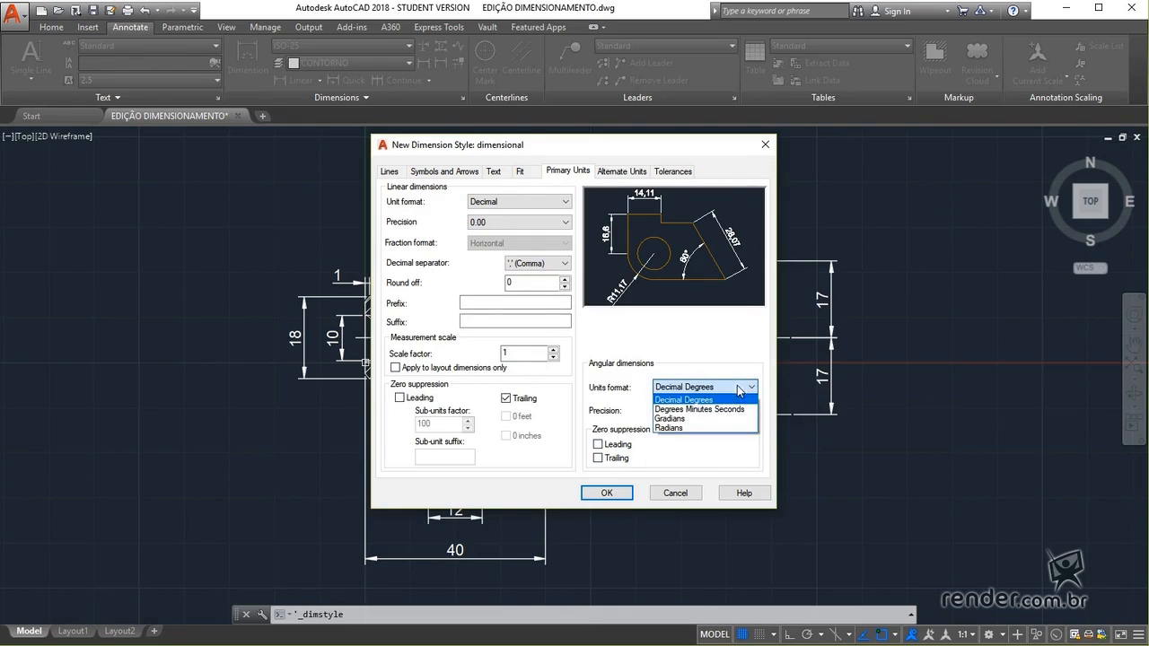
{"action": "left_click", "coordinate": [769, 423]}
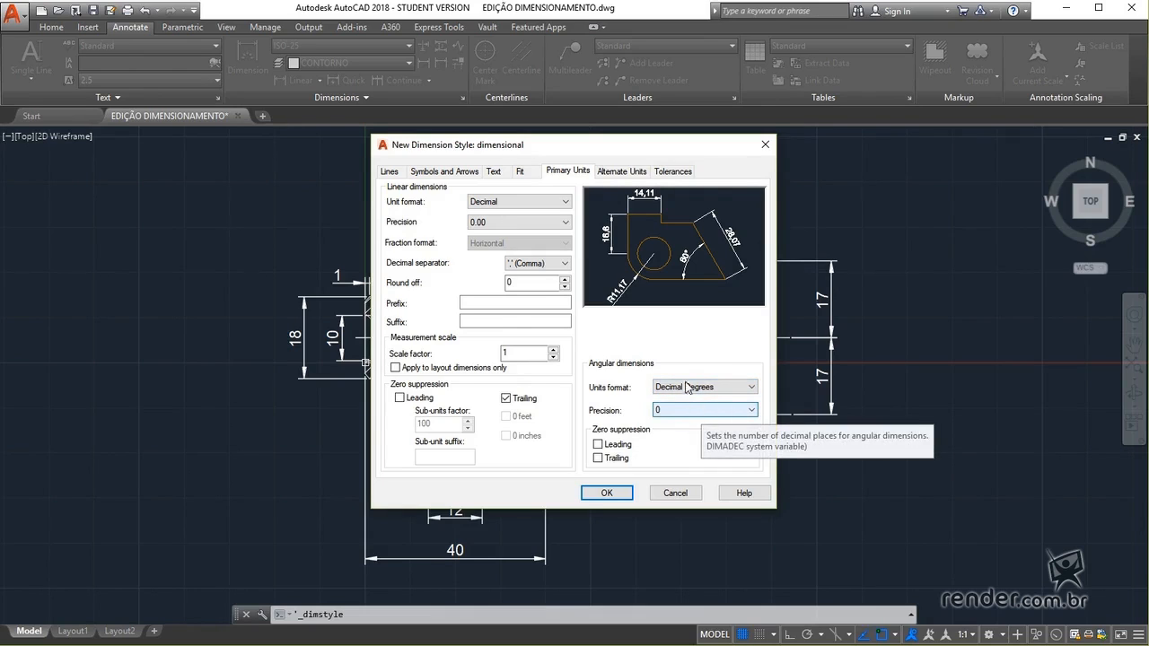
Check the available tolerance methods, keep None, save the dimensional style and close the Dimension Style Manager
{"action": "left_click", "coordinate": [669, 173]}
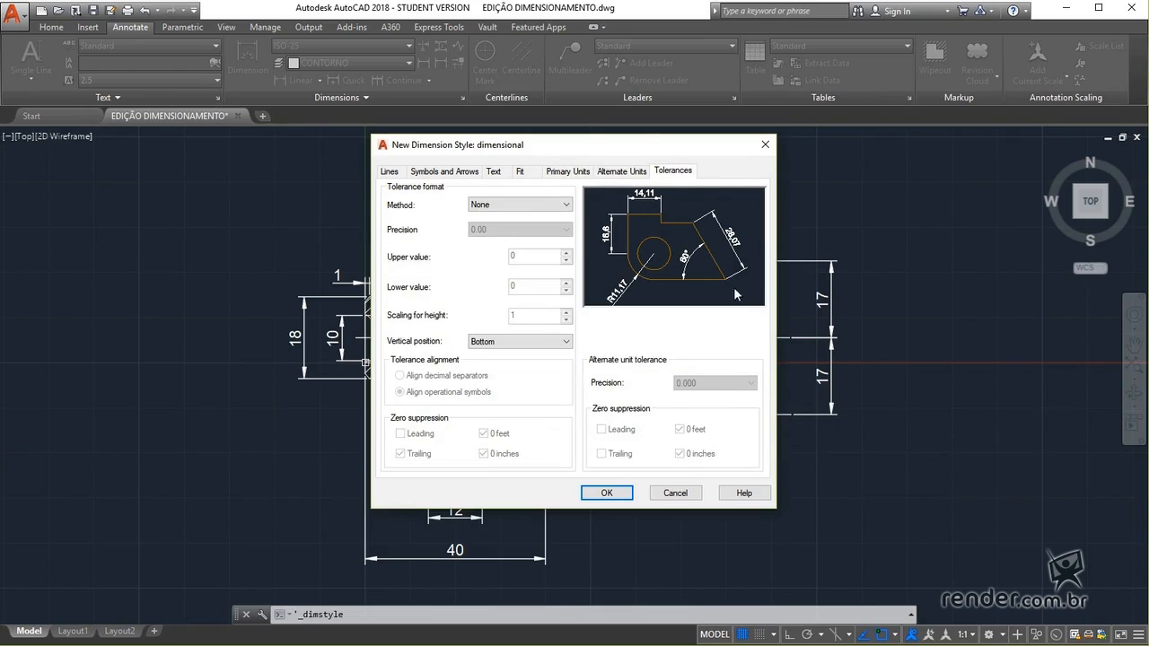
{"action": "left_click", "coordinate": [567, 207]}
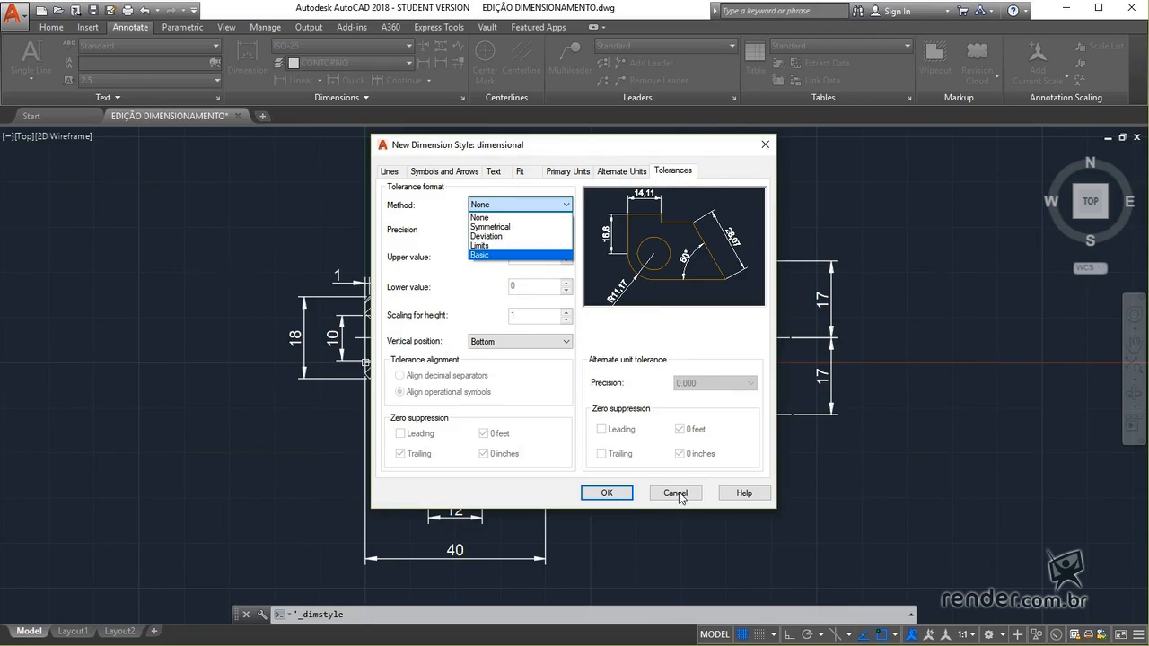
{"action": "left_click", "coordinate": [616, 336]}
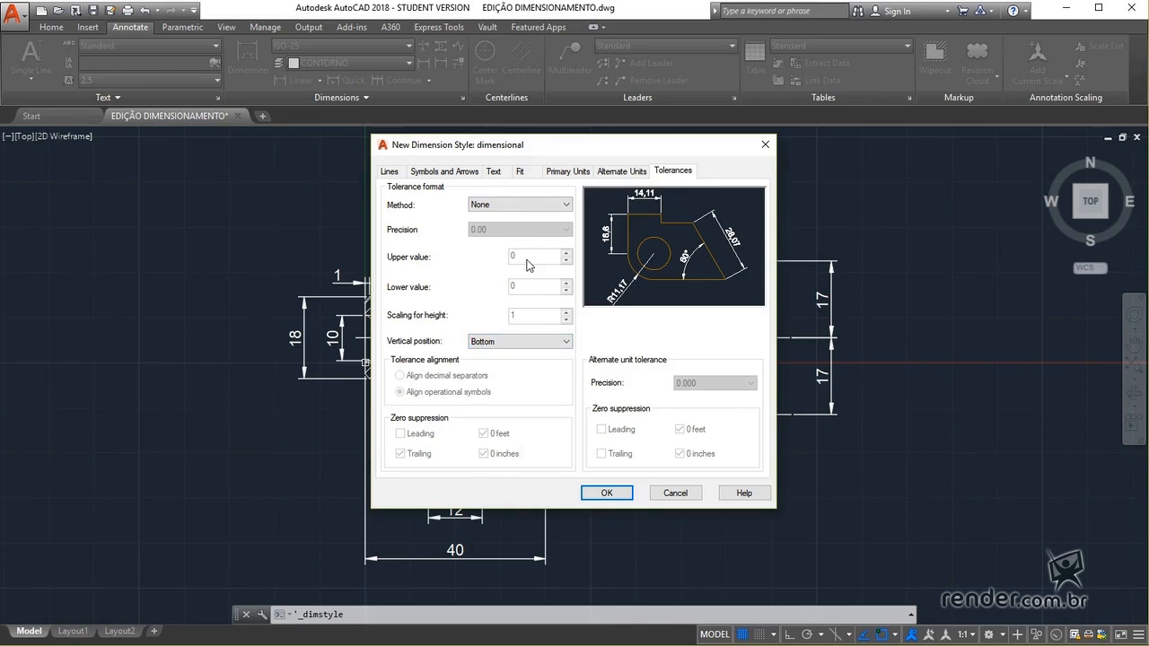
{"action": "left_click", "coordinate": [602, 492]}
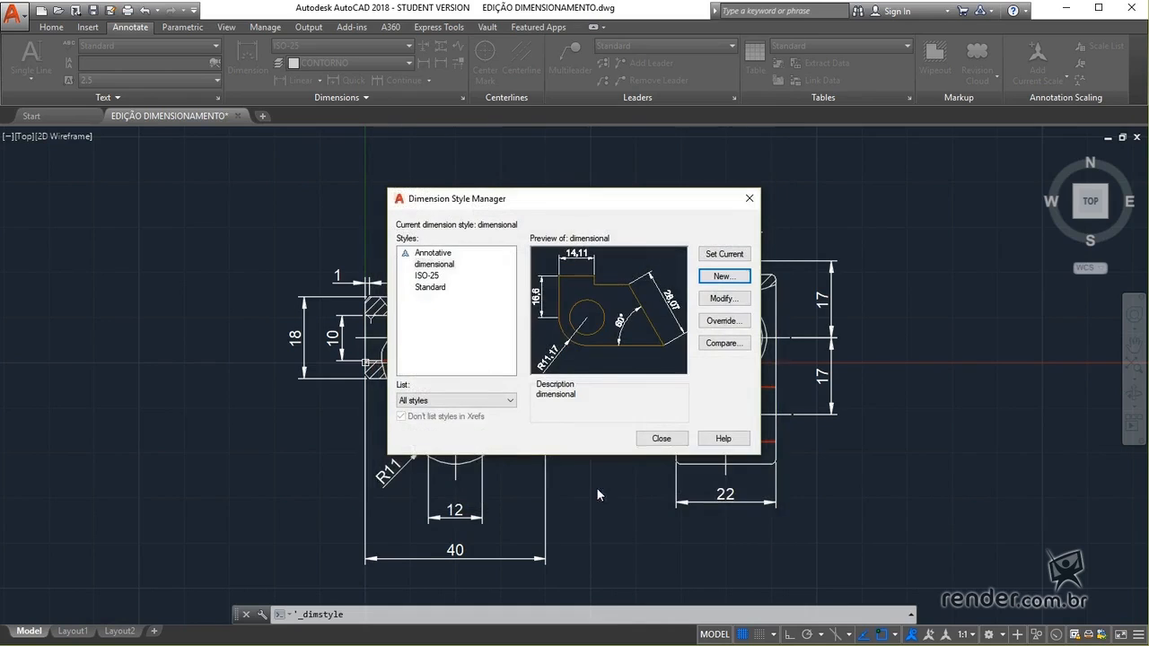
{"action": "left_click", "coordinate": [656, 441]}
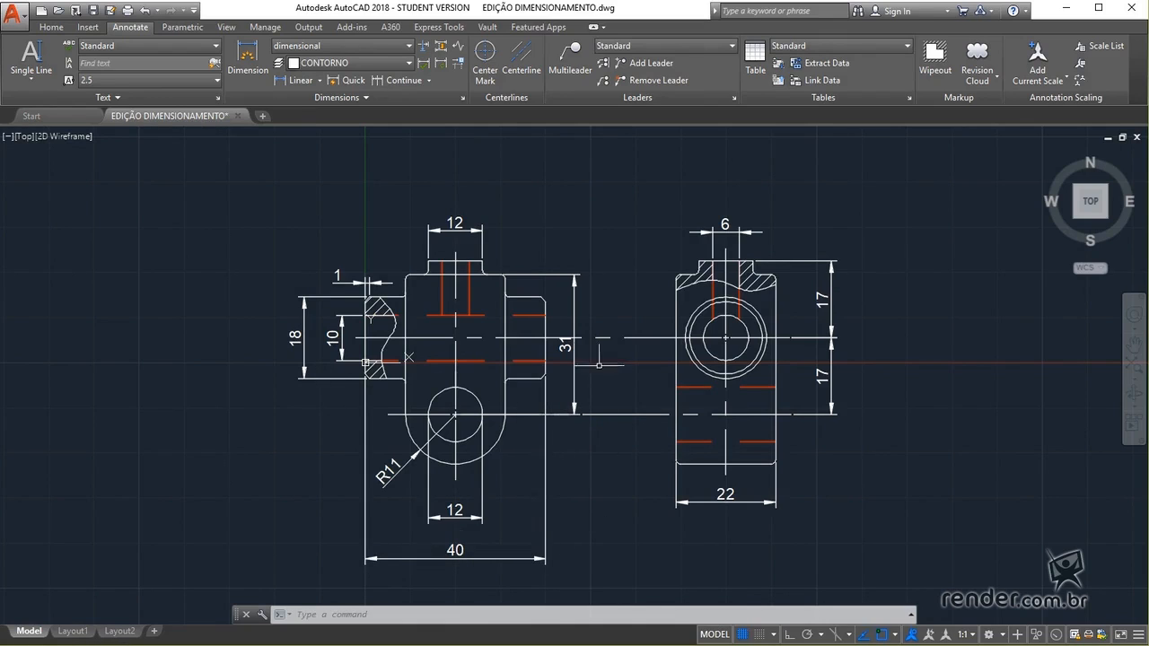
Break the overall 40 dimension of the front view automatically where its extension lines cross other objects
{"action": "left_click", "coordinate": [426, 46]}
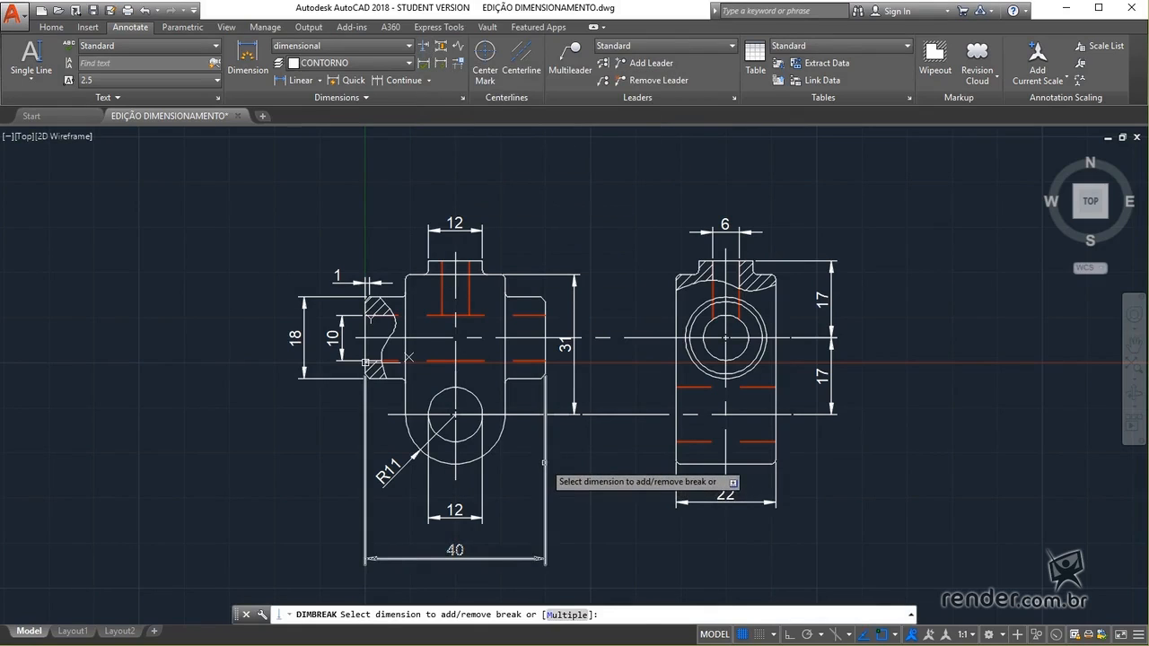
{"action": "left_click", "coordinate": [543, 464]}
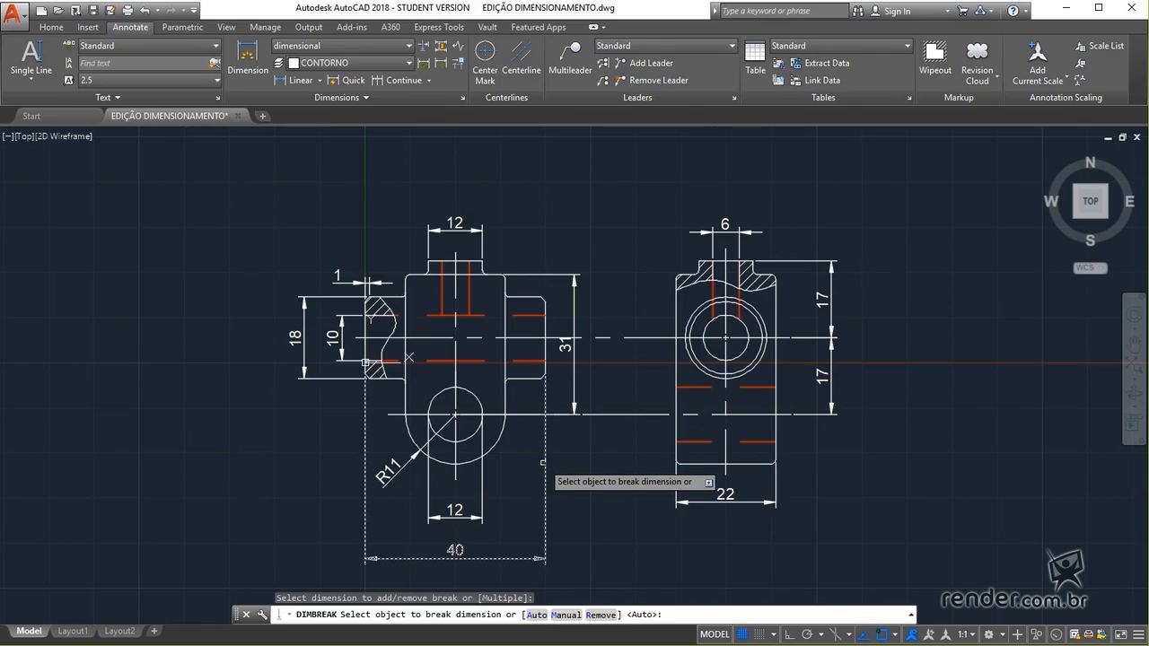
{"action": "key", "text": "Return"}
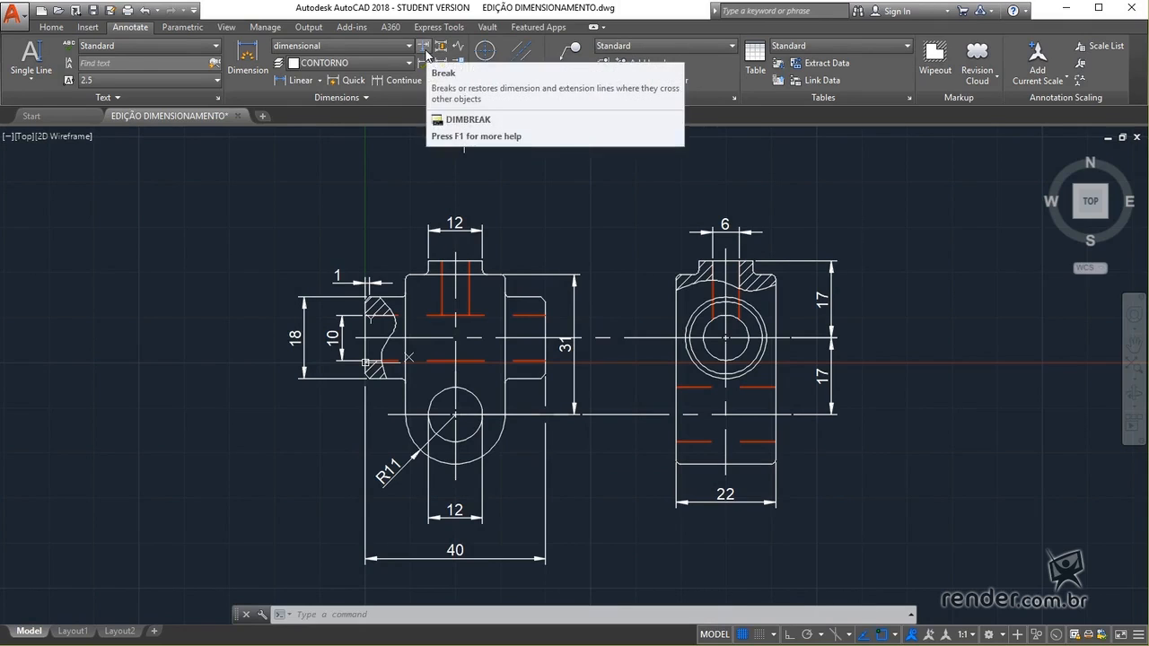
Try other justifications on the text of the vertical 31 dimension and leave it left-justified
{"action": "left_click", "coordinate": [358, 99]}
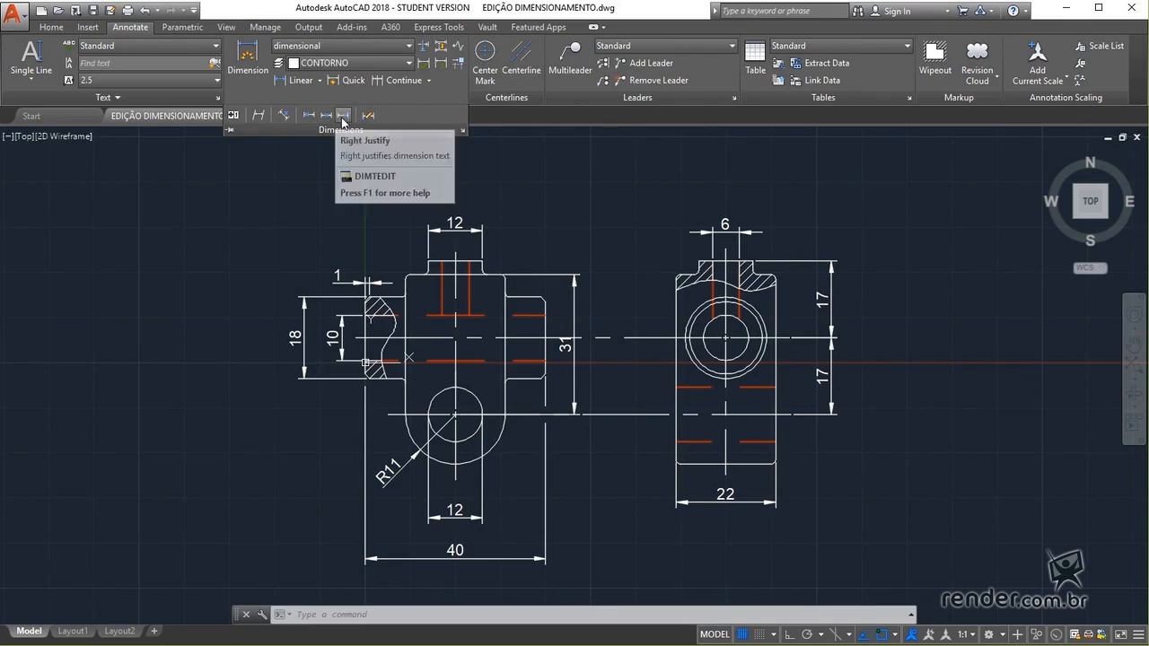
{"action": "left_click", "coordinate": [343, 115]}
{"action": "left_click", "coordinate": [573, 377]}
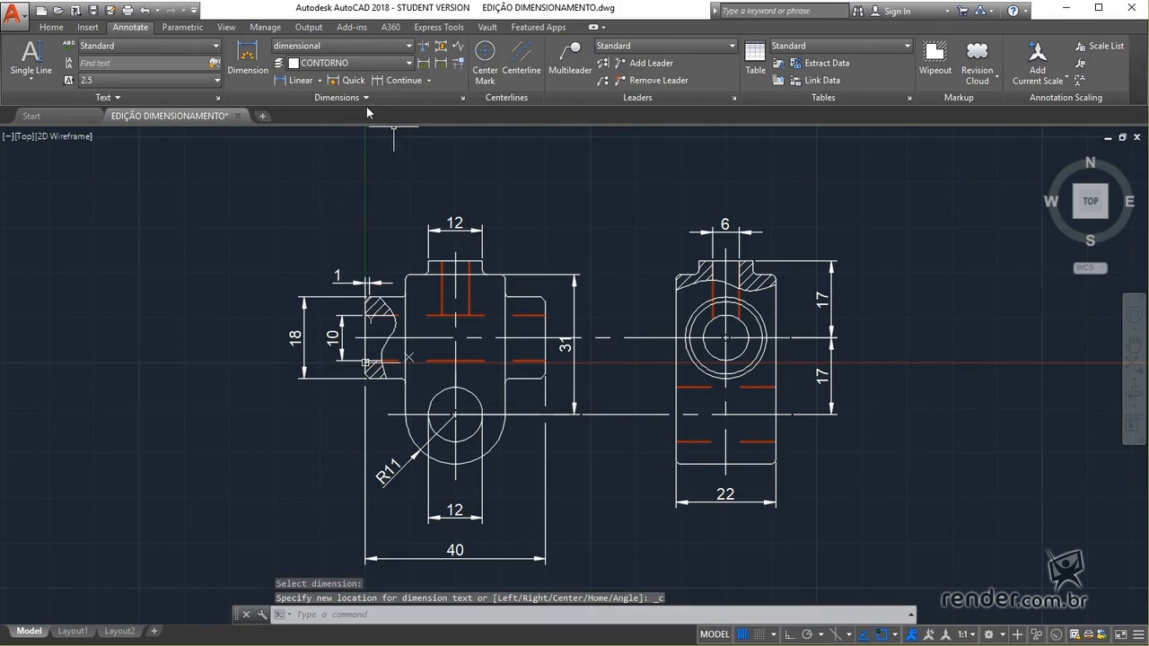
{"action": "left_click", "coordinate": [309, 116]}
{"action": "left_click", "coordinate": [573, 373]}
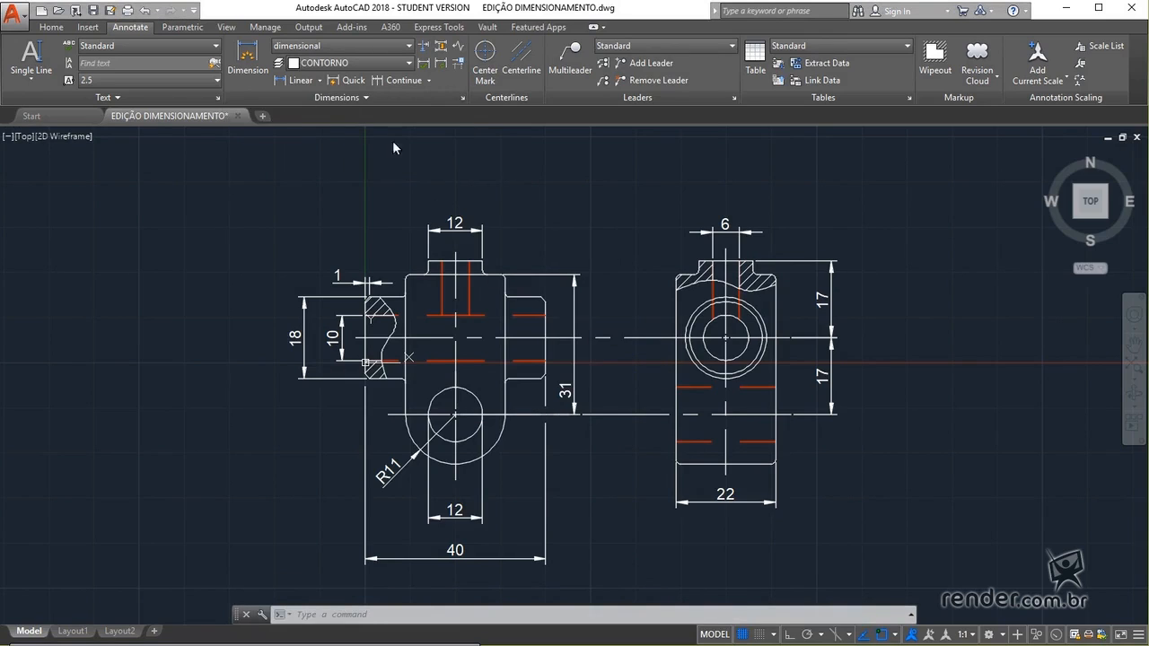
Rotate the text of the upper 12 dimension on the front view to a steep angle defined by two picked points
{"action": "left_click", "coordinate": [361, 99]}
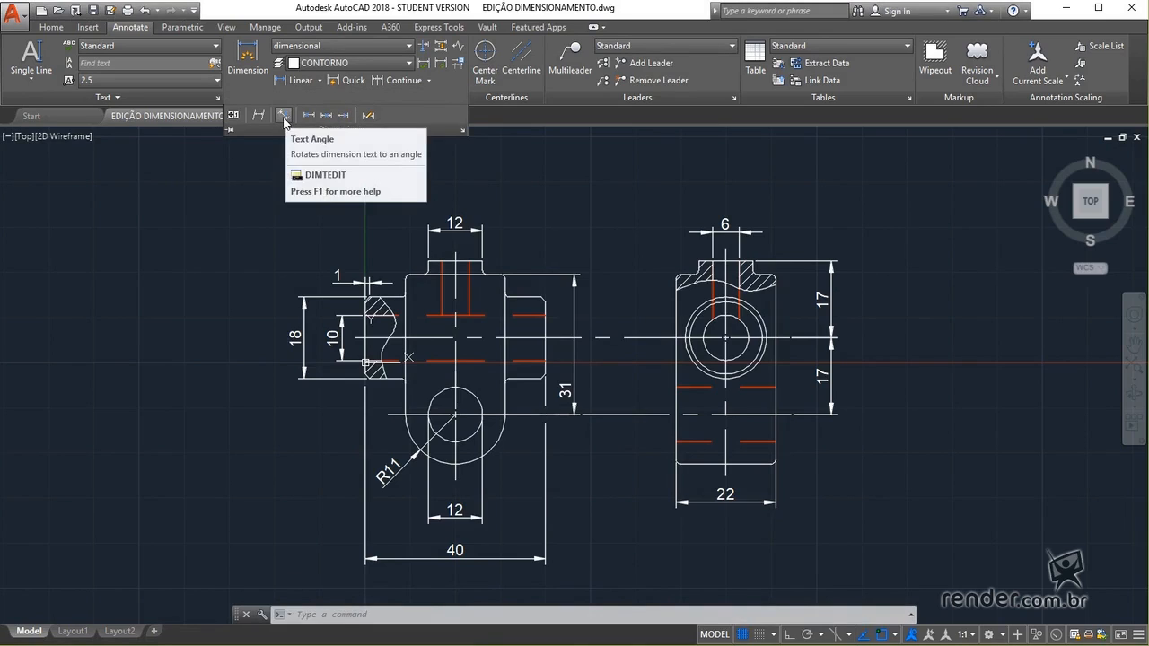
{"action": "left_click", "coordinate": [283, 116]}
{"action": "left_click", "coordinate": [462, 224]}
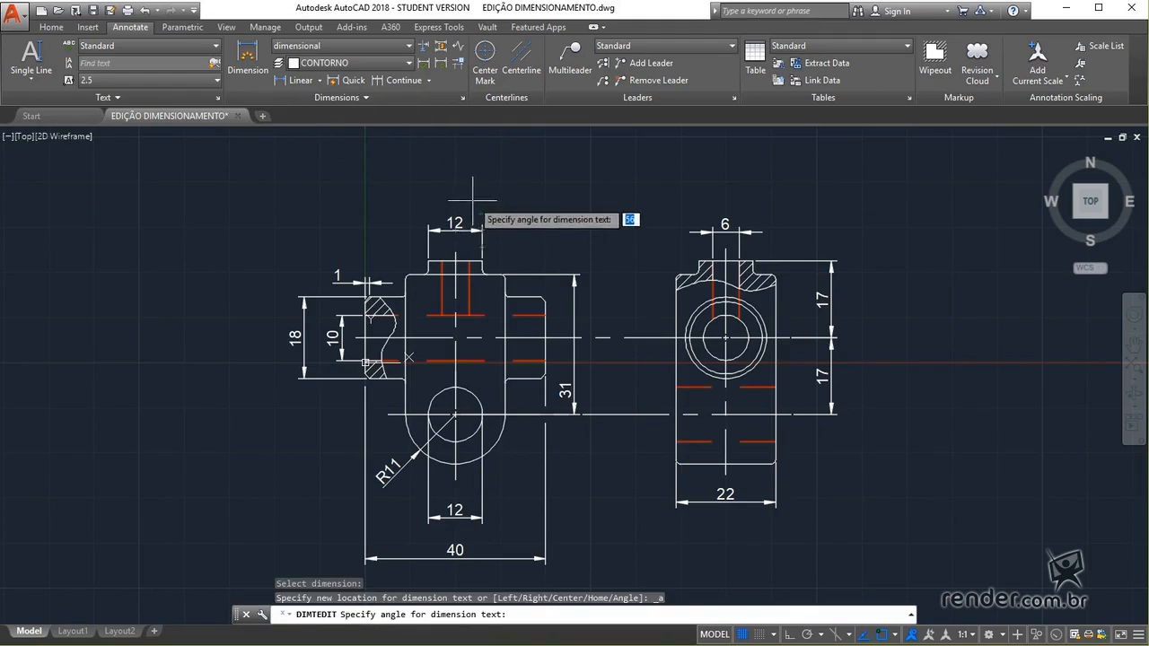
{"action": "left_click", "coordinate": [474, 222]}
{"action": "left_click", "coordinate": [487, 178]}
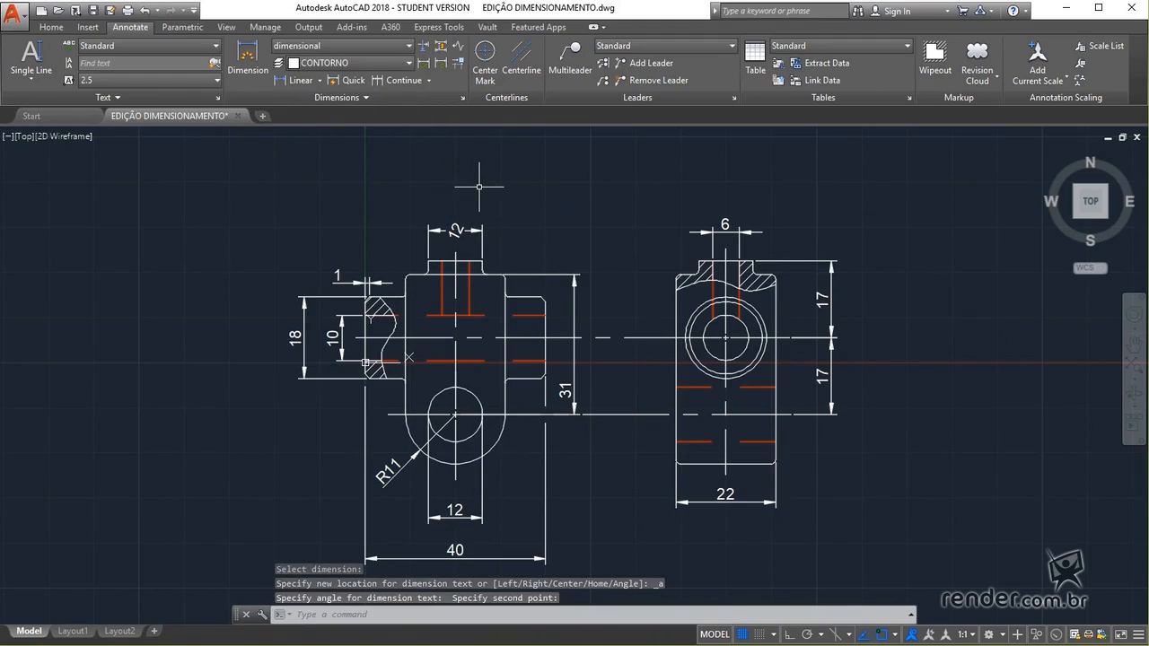
Make the extension lines of the 6 dimension above the side view oblique, using an angle defined by two picked points
{"action": "left_click", "coordinate": [357, 97]}
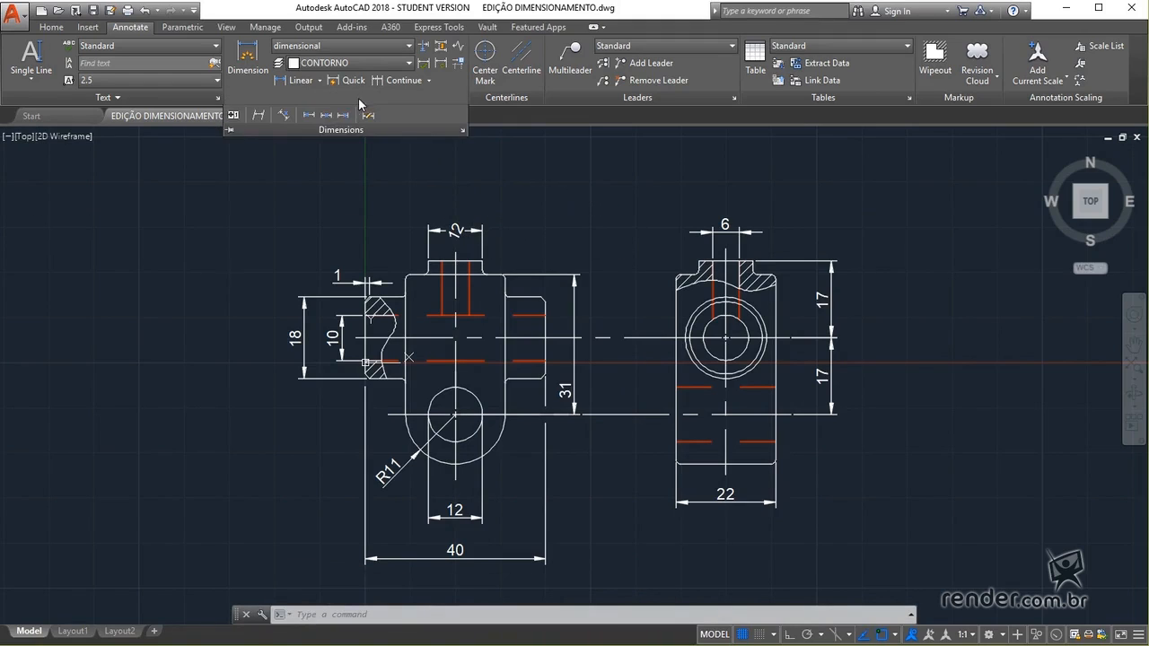
{"action": "left_click", "coordinate": [261, 118]}
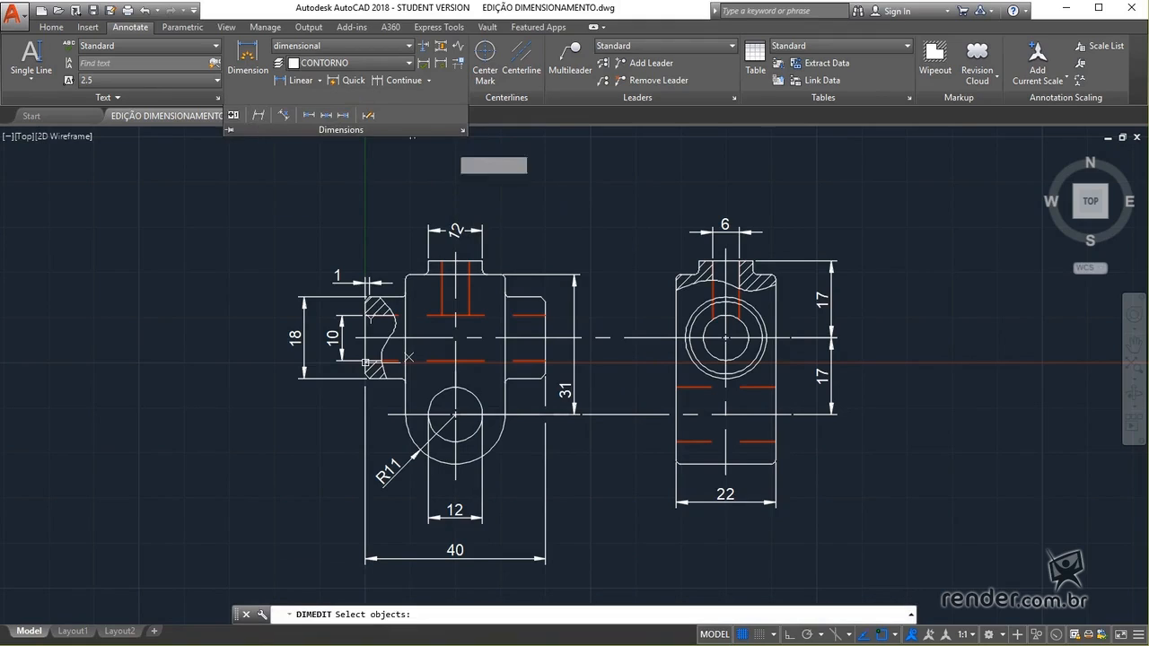
{"action": "left_click", "coordinate": [738, 235]}
{"action": "key", "text": "Return"}
{"action": "left_click", "coordinate": [756, 216]}
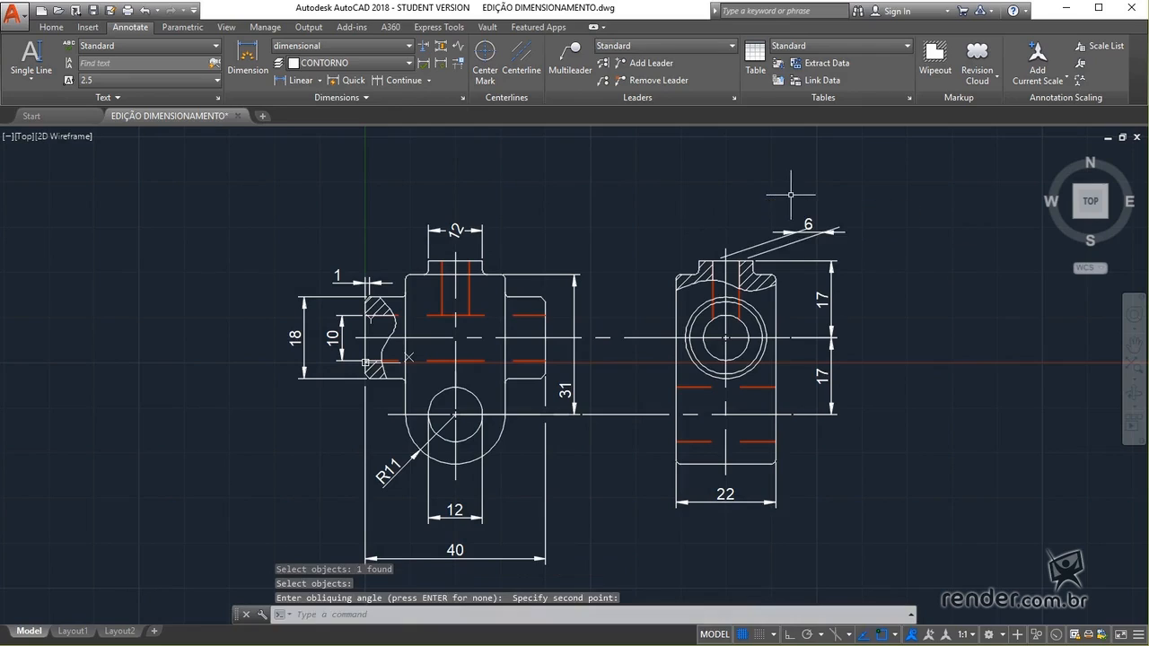
{"action": "left_click", "coordinate": [811, 194]}
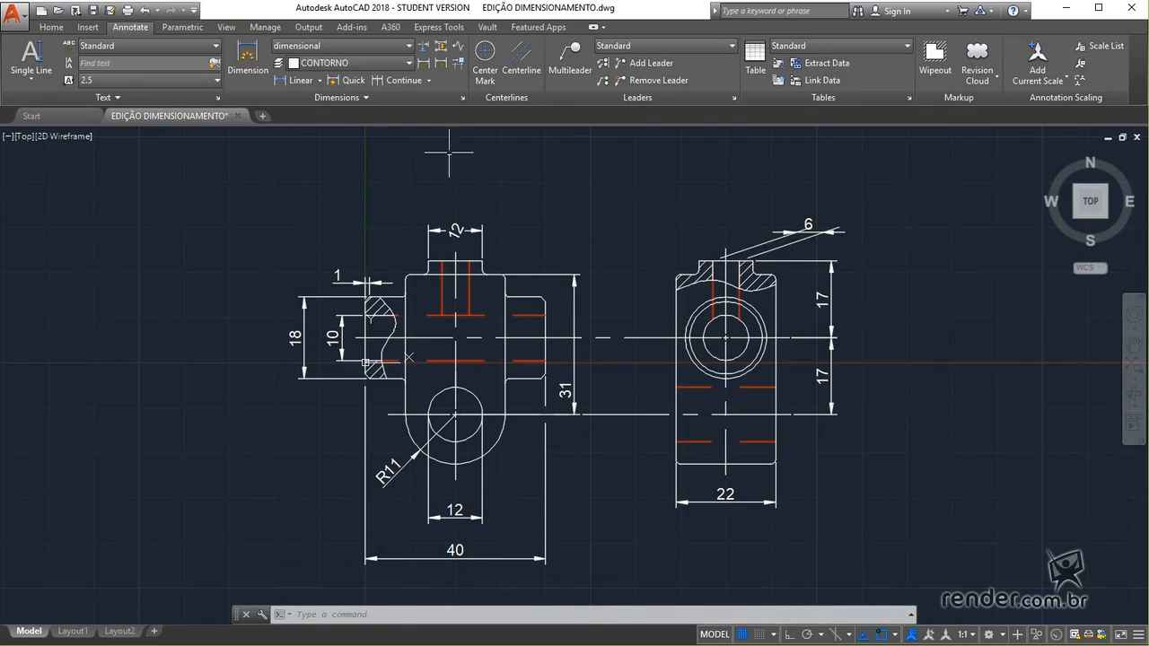
{"action": "left_click", "coordinate": [429, 81]}
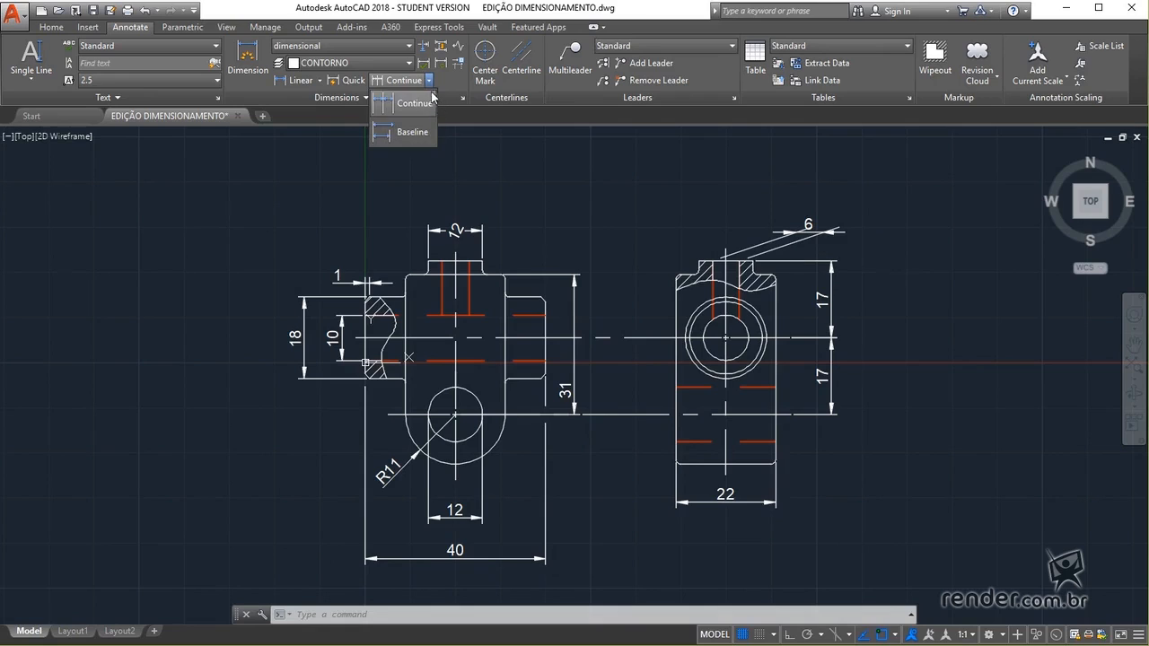
{"action": "left_click", "coordinate": [452, 163]}
Draw a closed stepped outline with orthogonal lines left of the views, about 56 high, with treads about 65, 24 and 33 long from the top down
{"action": "middle_click_drag", "start_coordinate": [103, 314], "coordinate": [780, 315]}
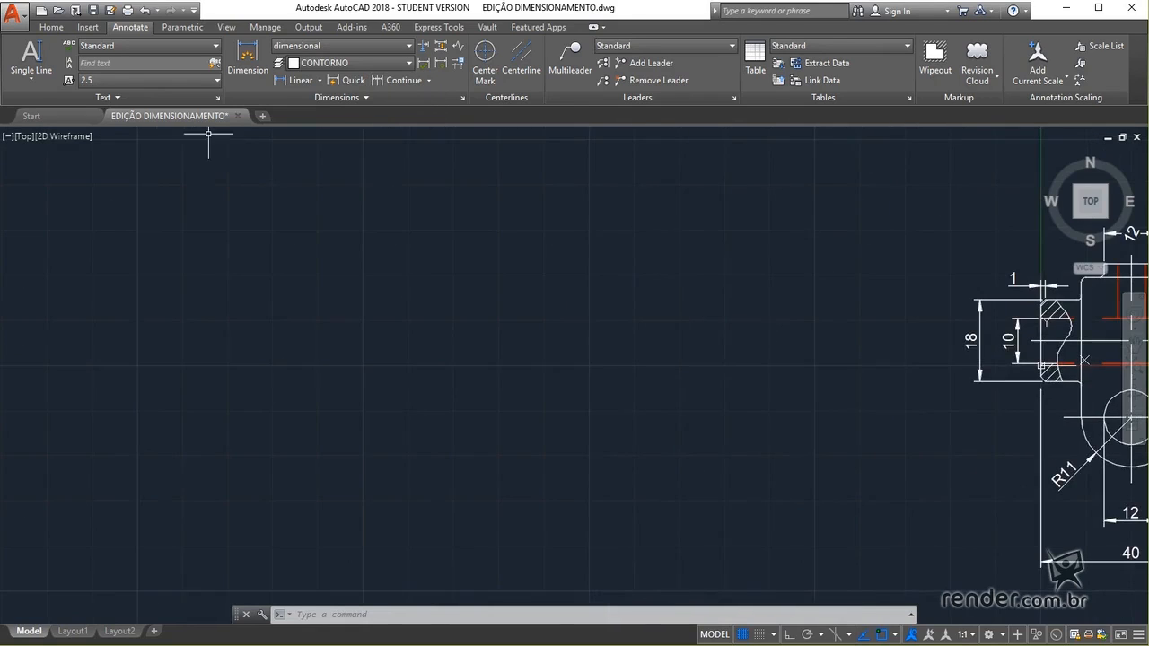
{"action": "left_click", "coordinate": [51, 27]}
{"action": "left_click", "coordinate": [17, 61]}
{"action": "left_click", "coordinate": [126, 278]}
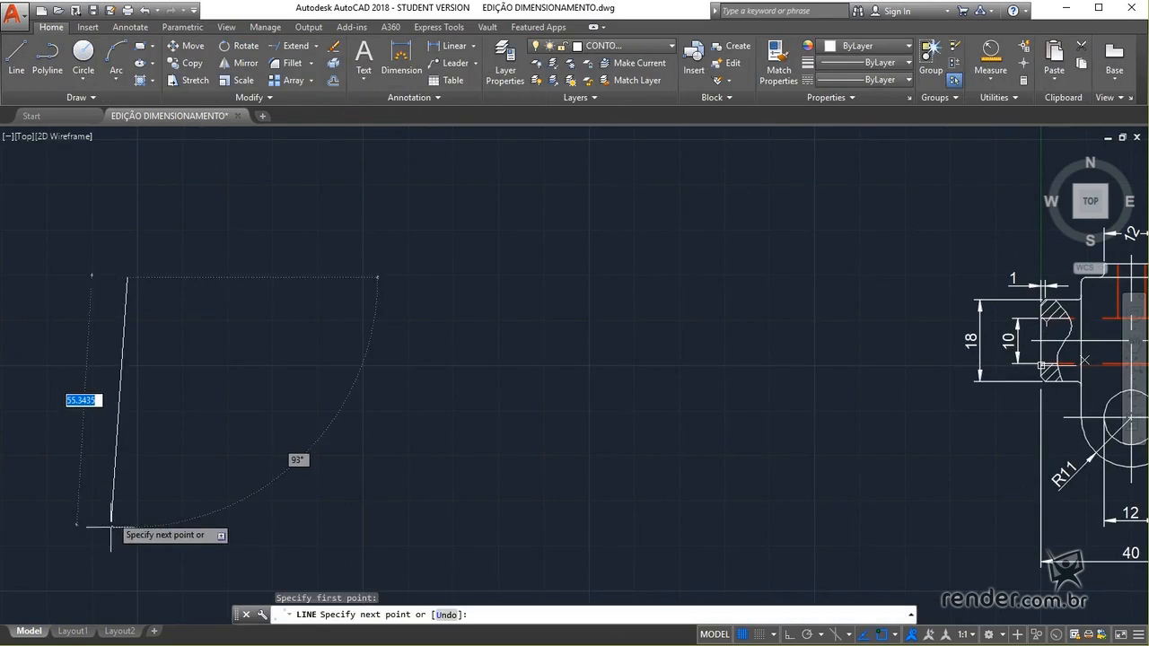
{"action": "key", "text": "F8"}
{"action": "left_click", "coordinate": [422, 277]}
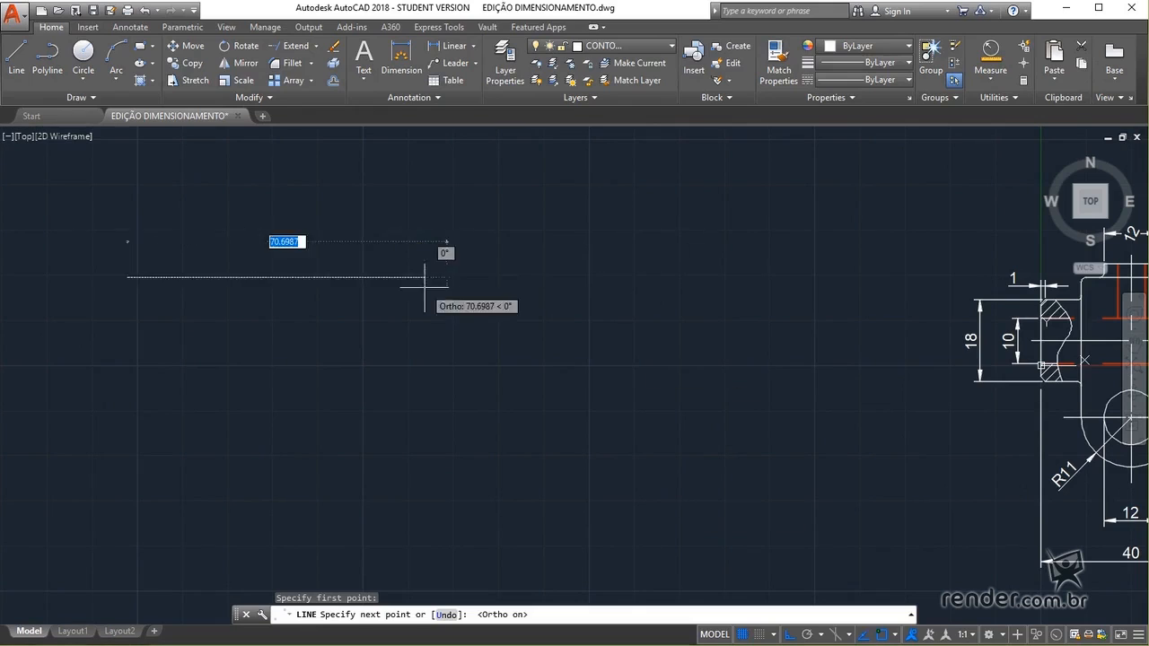
{"action": "left_click", "coordinate": [422, 336]}
{"action": "left_click", "coordinate": [531, 337]}
{"action": "left_click", "coordinate": [531, 438]}
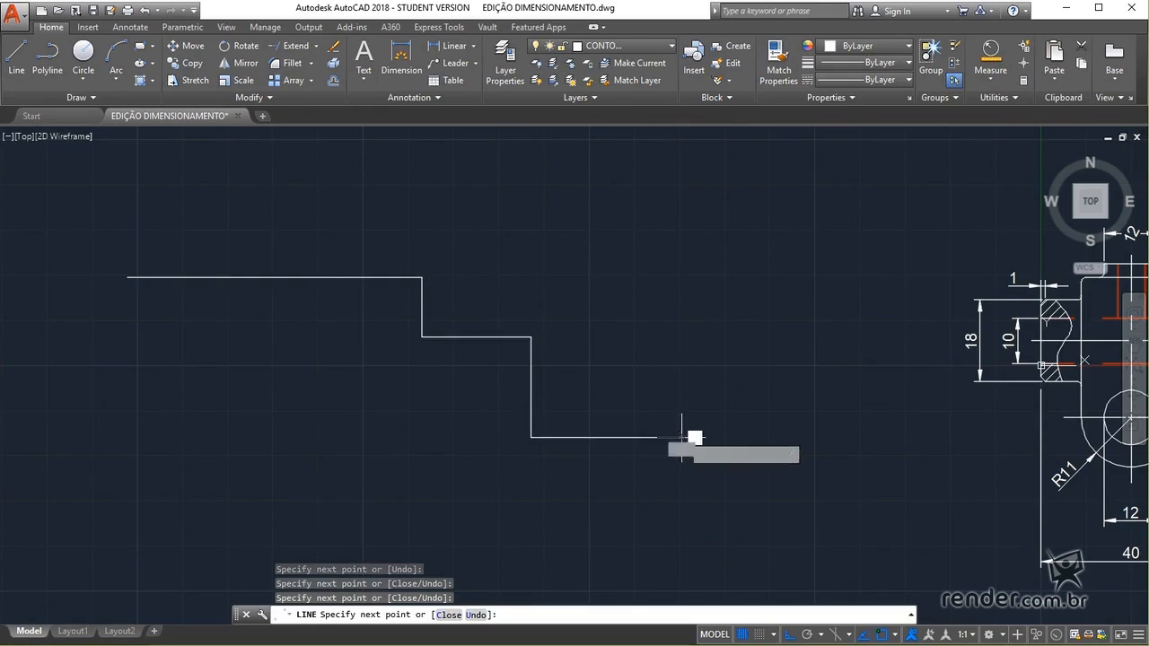
{"action": "left_click", "coordinate": [681, 438]}
{"action": "left_click", "coordinate": [530, 528]}
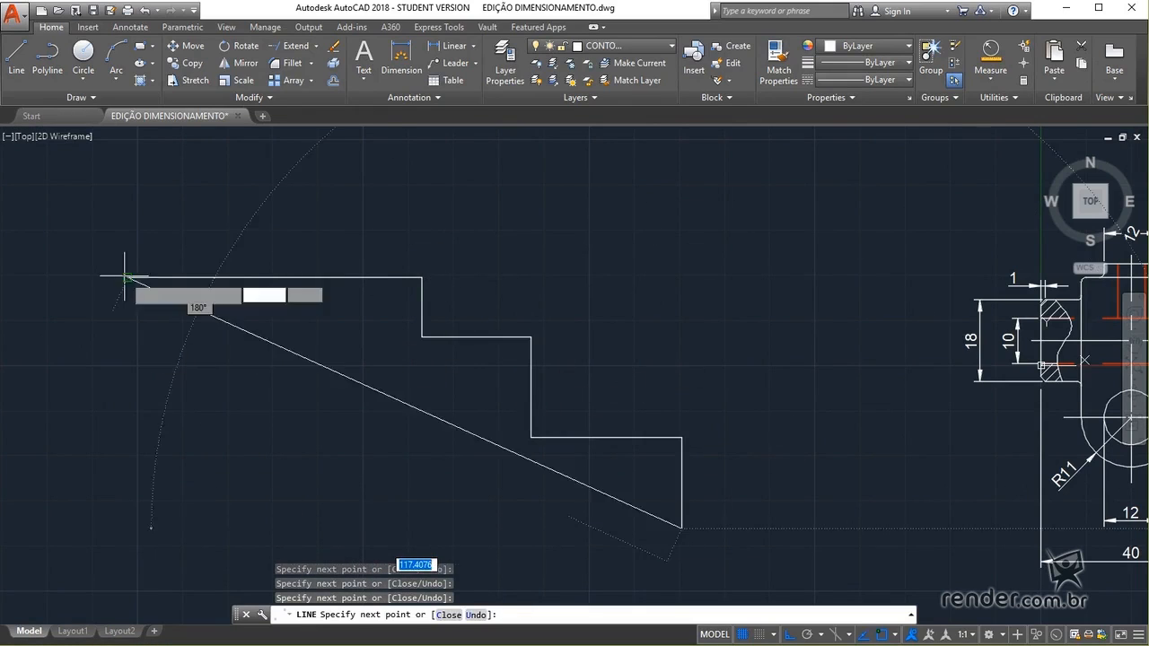
{"action": "left_click", "coordinate": [128, 390]}
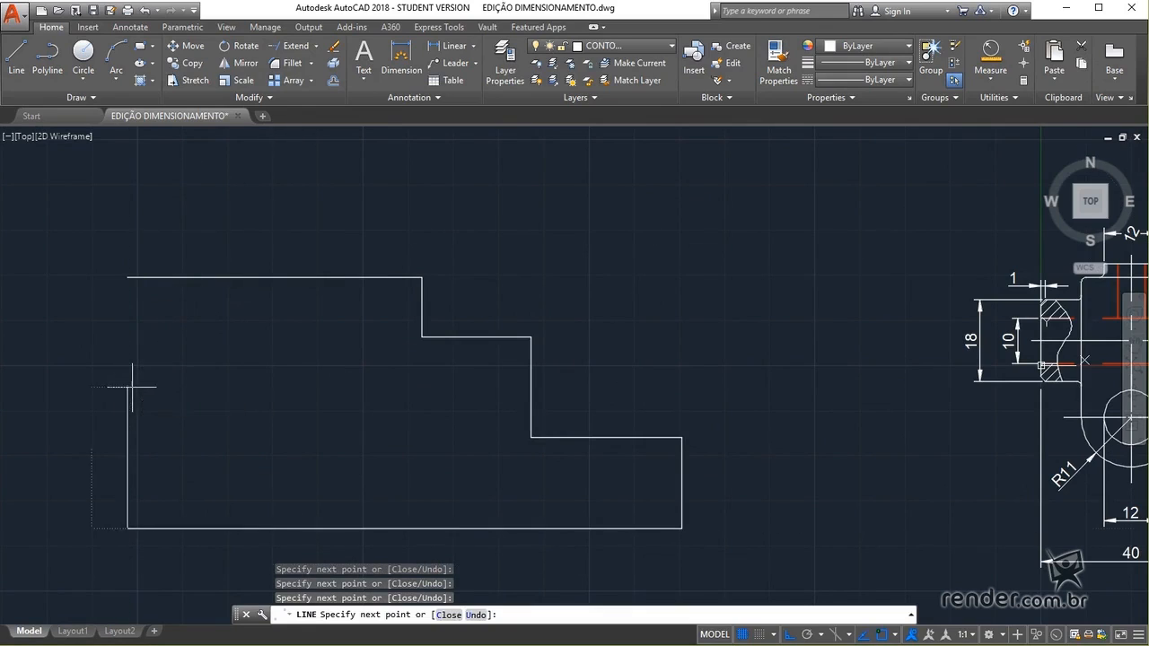
{"action": "type", "text": "c"}
{"action": "key", "text": "Return"}
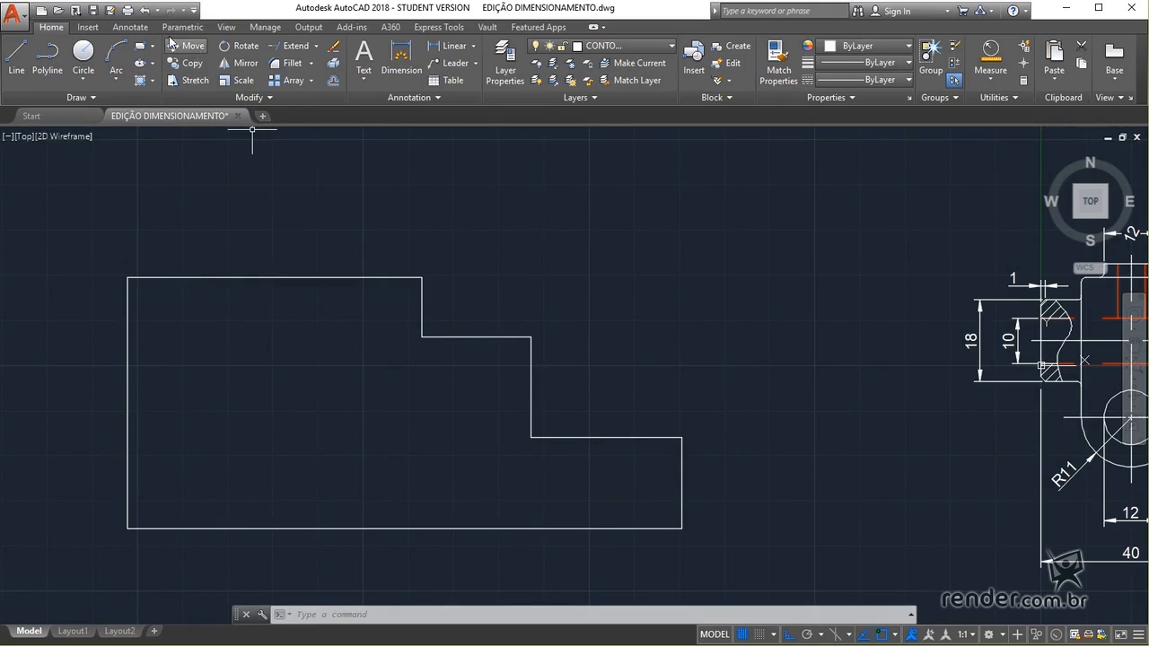
Dimension the length of the stepped outline's top edge, placing the dimension line above the shape
{"action": "left_click", "coordinate": [131, 28]}
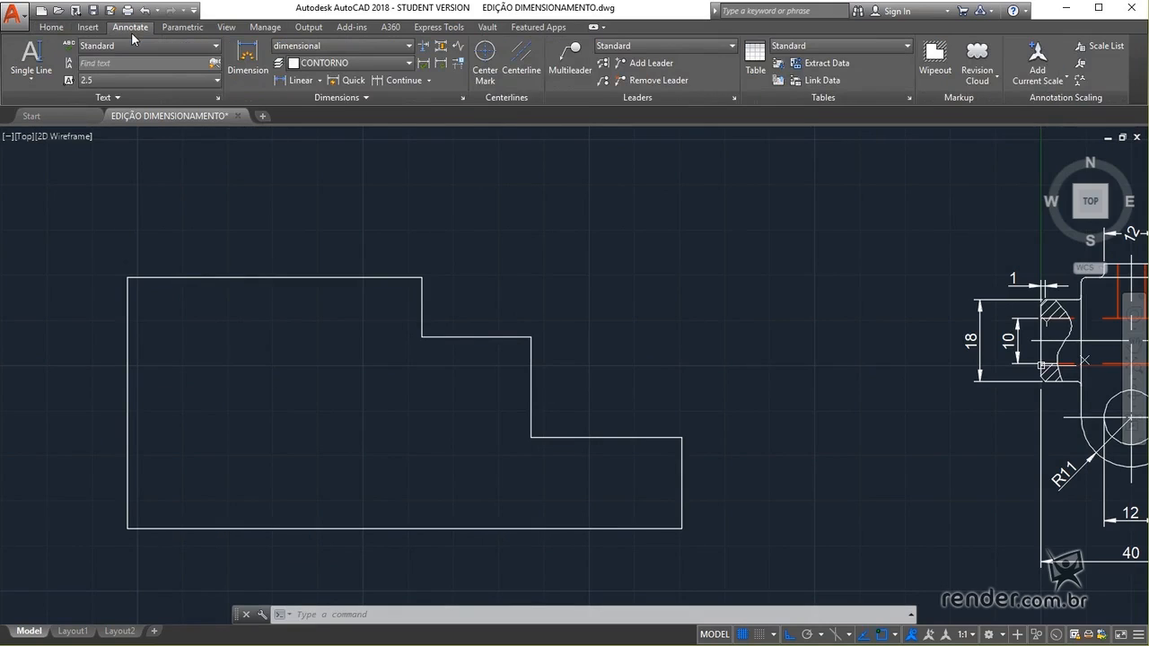
{"action": "left_click", "coordinate": [246, 58]}
{"action": "left_click", "coordinate": [130, 277]}
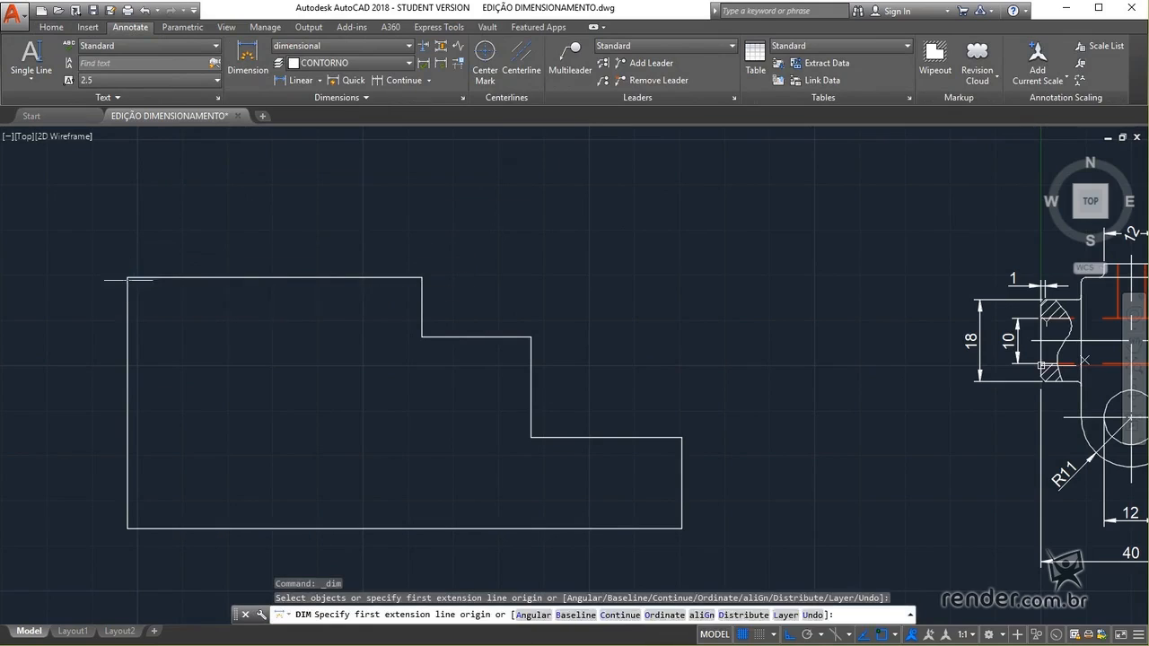
{"action": "left_click", "coordinate": [422, 278]}
{"action": "left_click", "coordinate": [412, 199]}
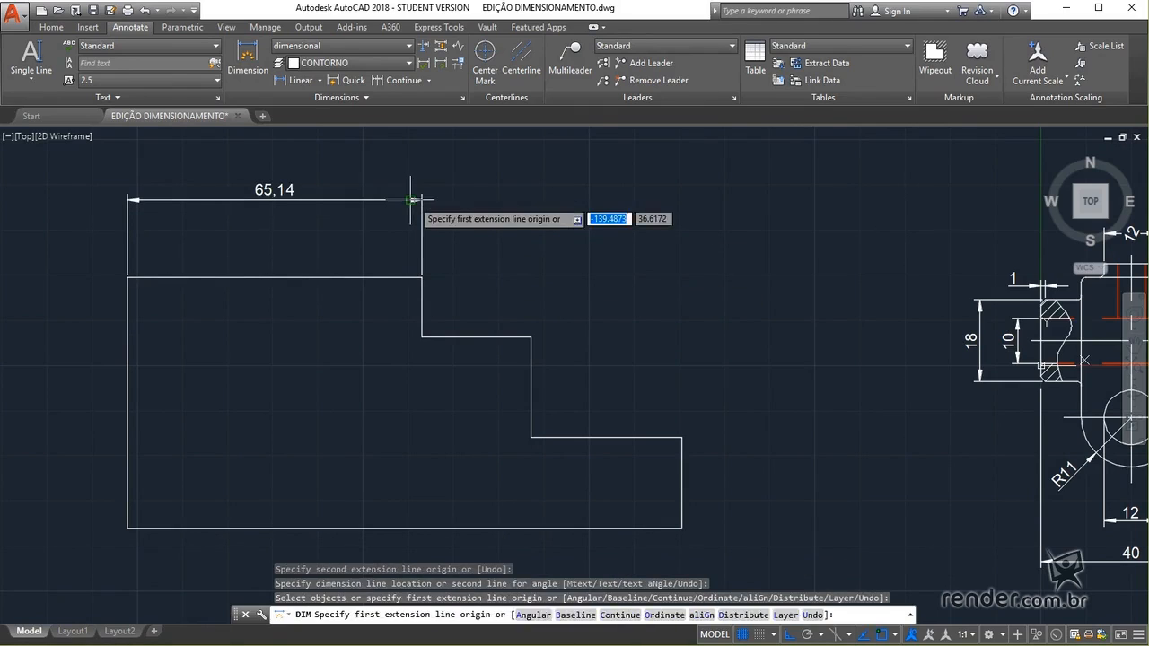
Continue the top-edge dimension in a chain to the outer corners of the middle and lowest steps
{"action": "left_click", "coordinate": [403, 80]}
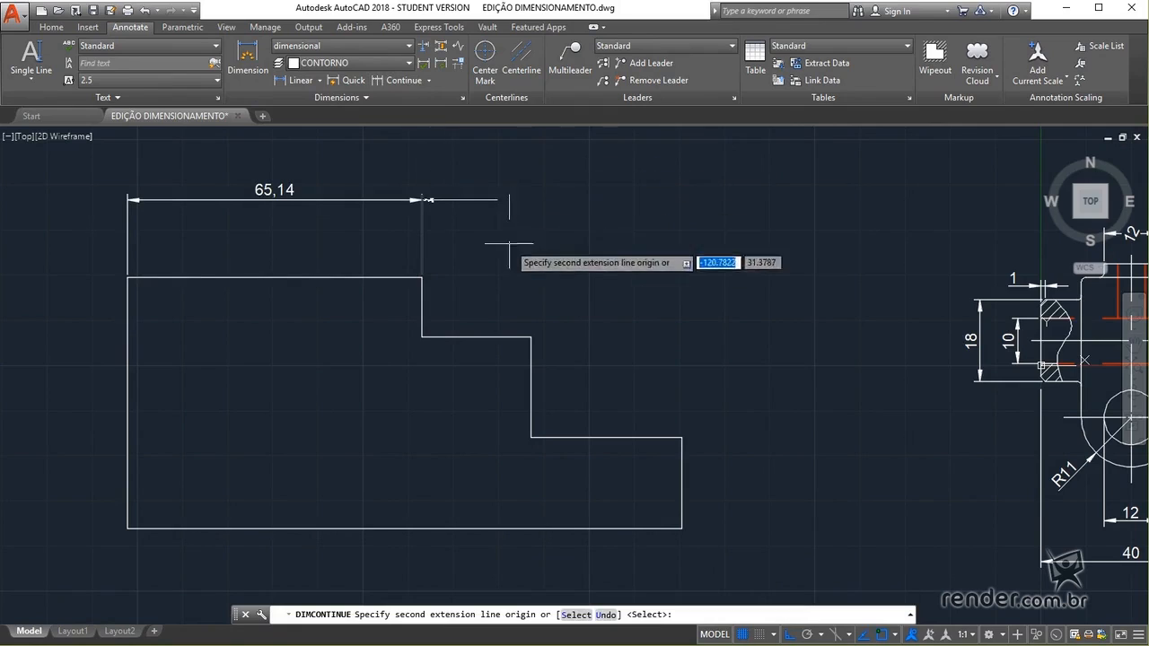
{"action": "left_click", "coordinate": [534, 337]}
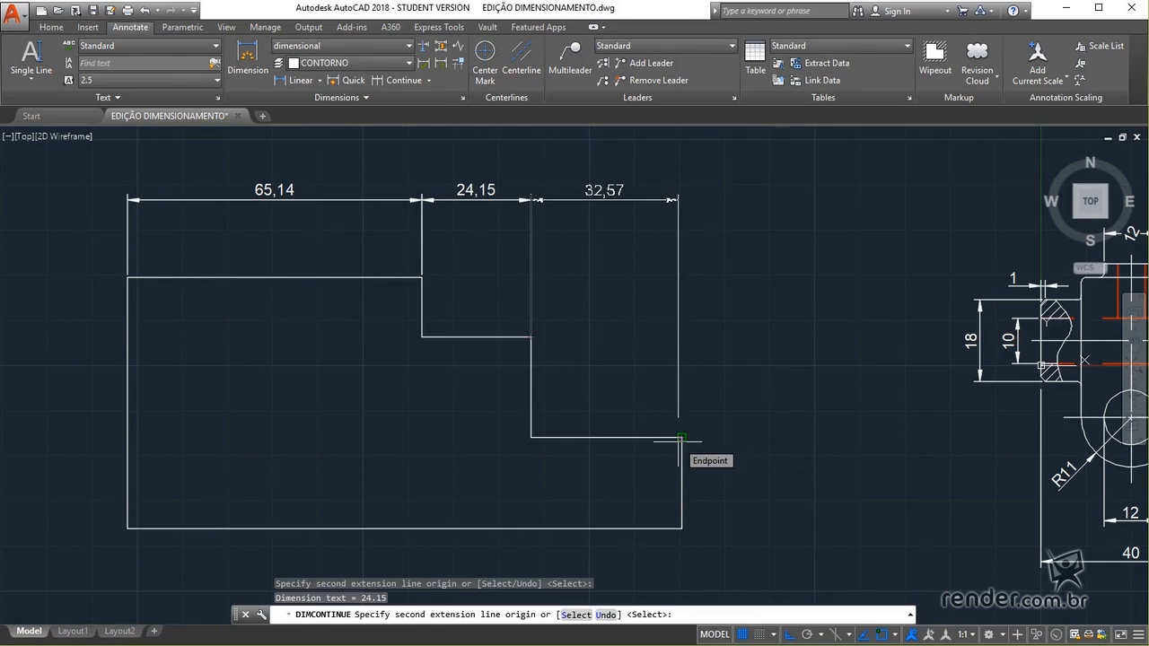
{"action": "left_click", "coordinate": [681, 438]}
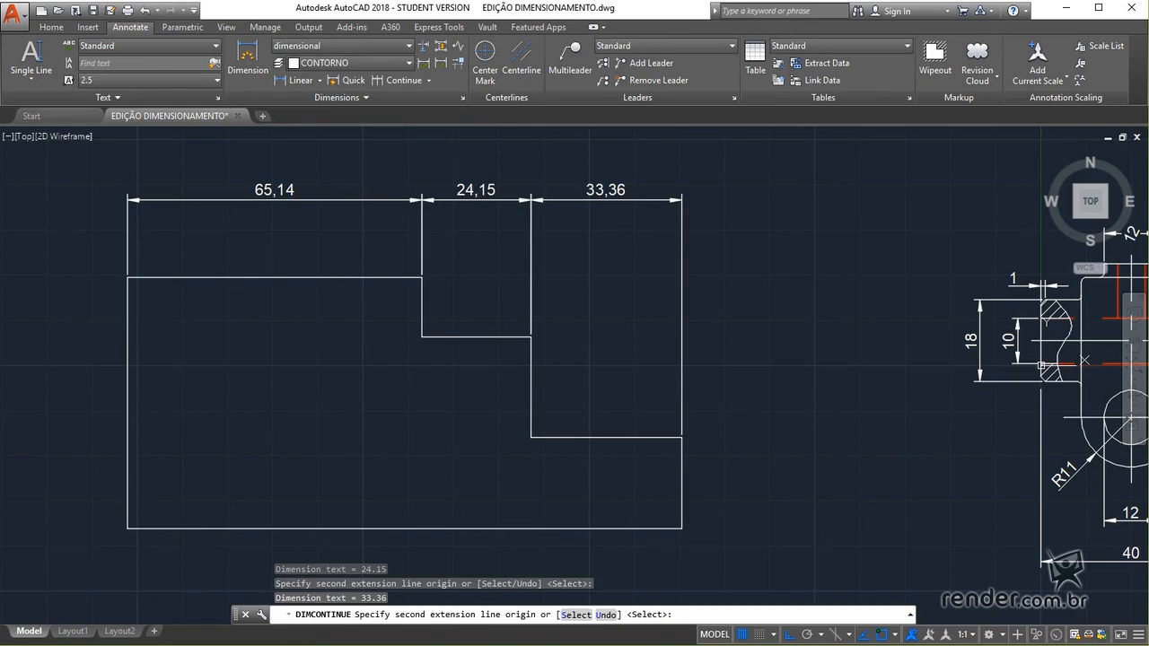
{"action": "key", "text": "Escape"}
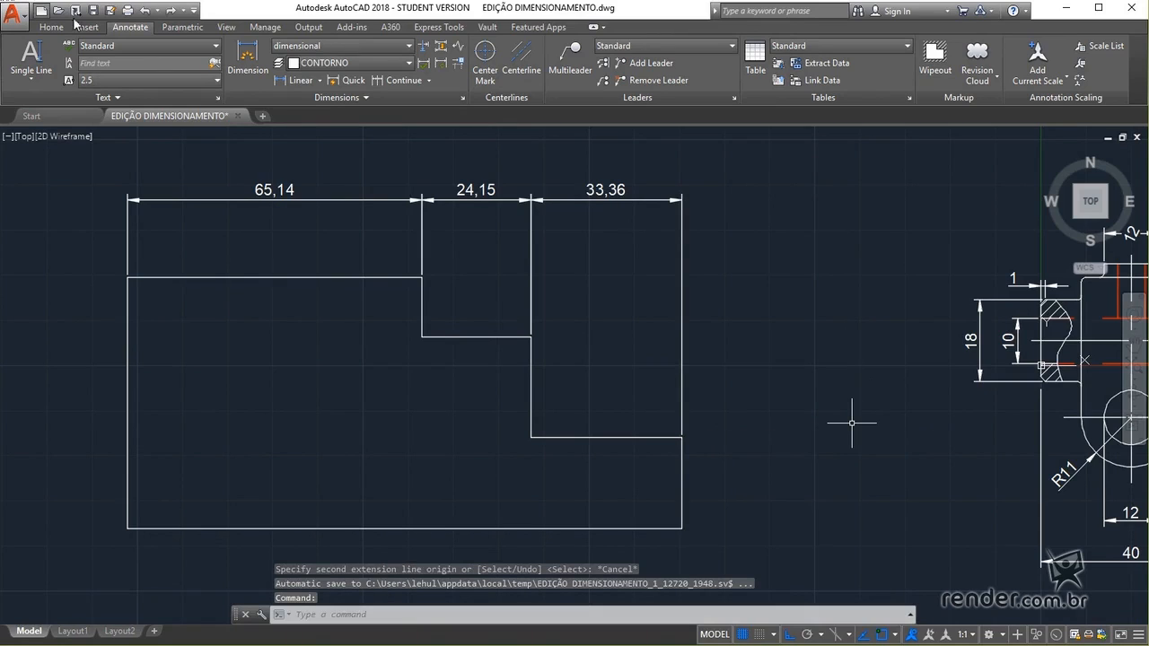
Dimension the height of the outline's lowest step vertically, placing the dimension line to the right of the shape
{"action": "left_click", "coordinate": [248, 58]}
{"action": "key", "text": "Return"}
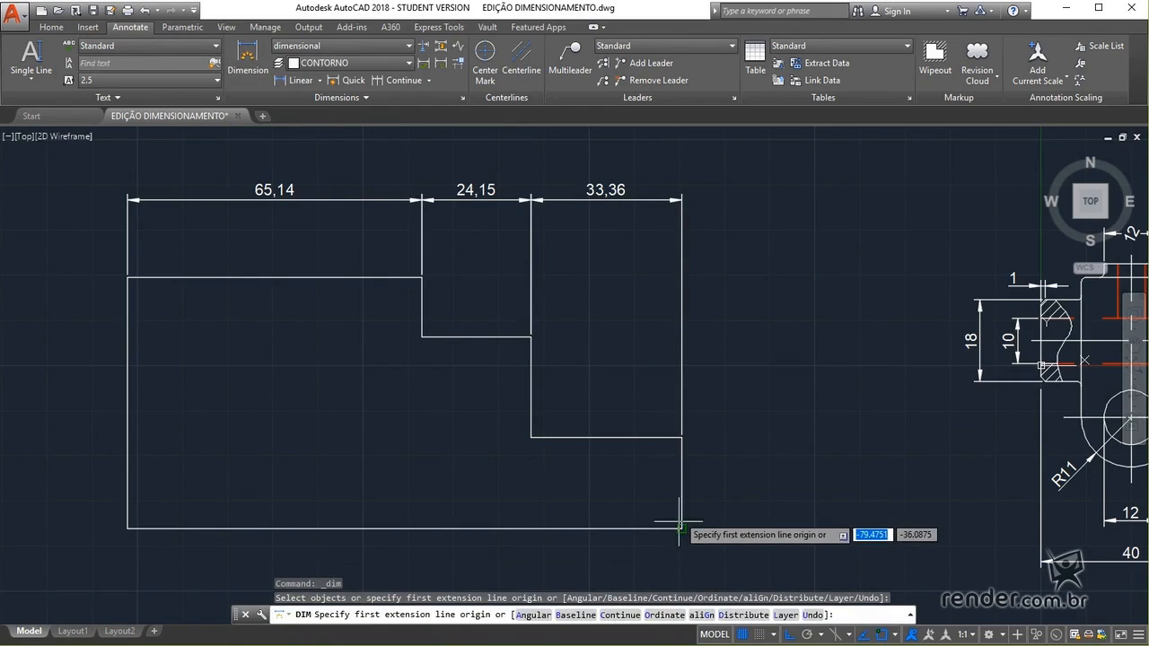
{"action": "left_click", "coordinate": [682, 527]}
{"action": "left_click", "coordinate": [682, 437]}
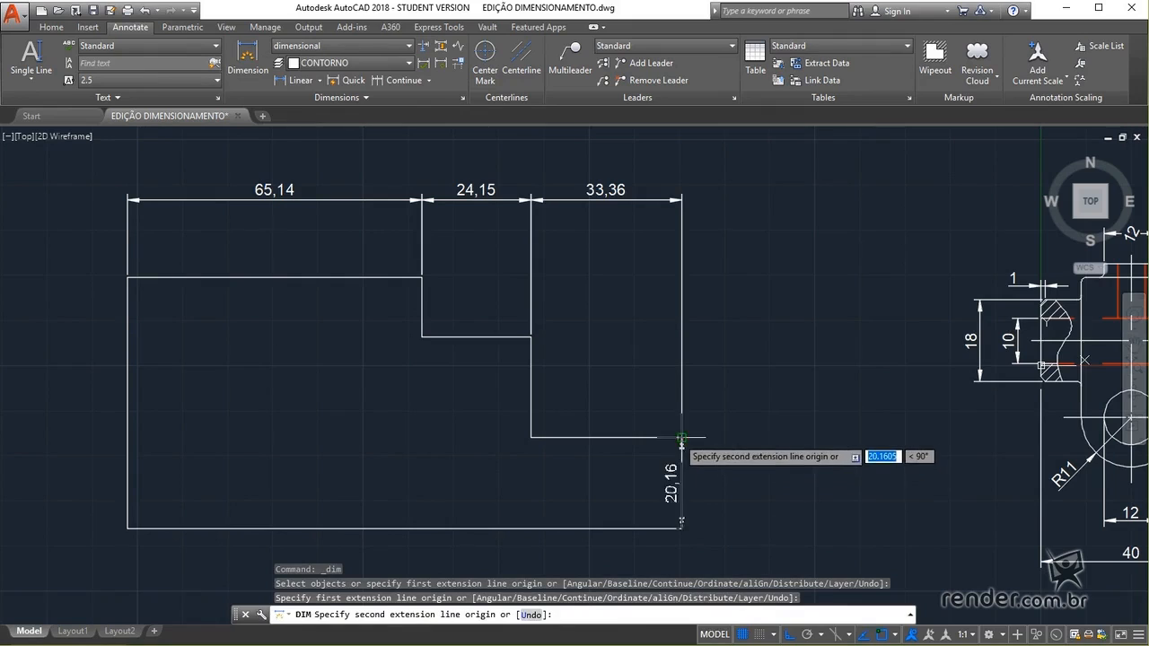
{"action": "left_click", "coordinate": [748, 463]}
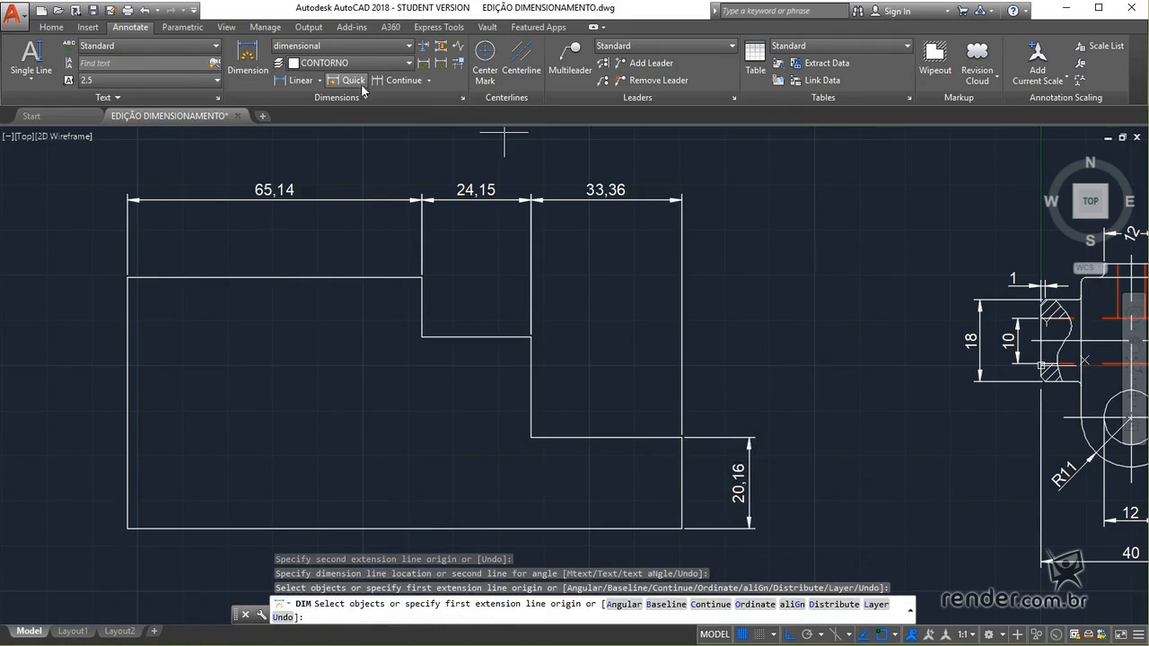
Add baseline dimensions from the lowest step's height dimension to the middle step's corner and the top edge's corner
{"action": "left_click", "coordinate": [428, 81]}
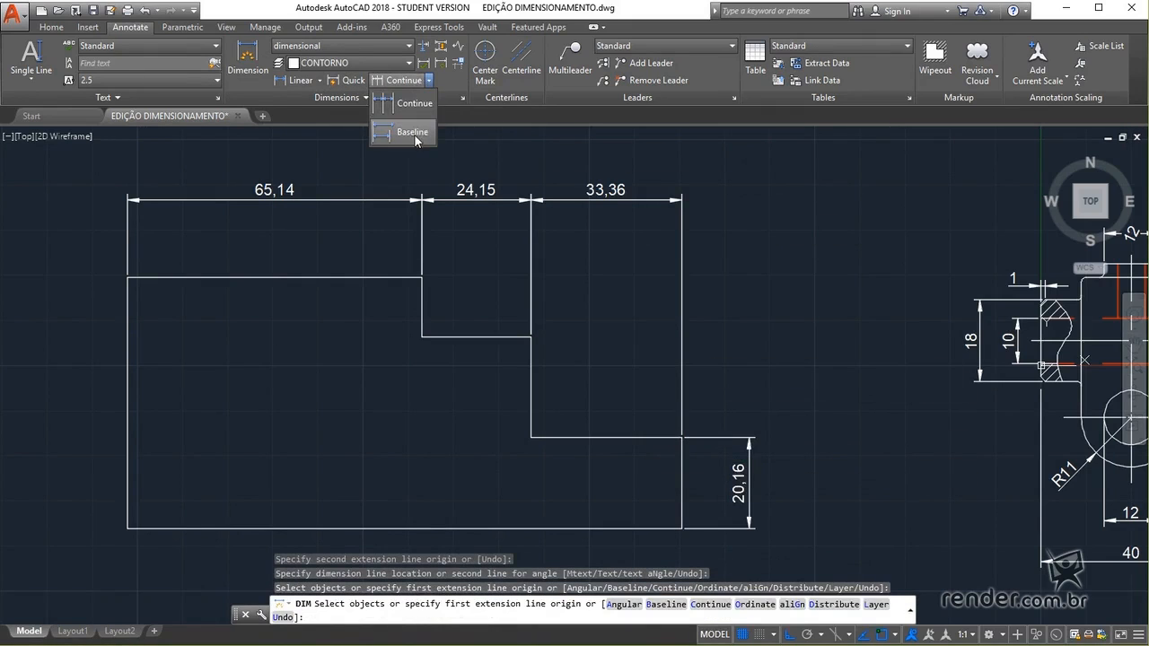
{"action": "left_click", "coordinate": [412, 132]}
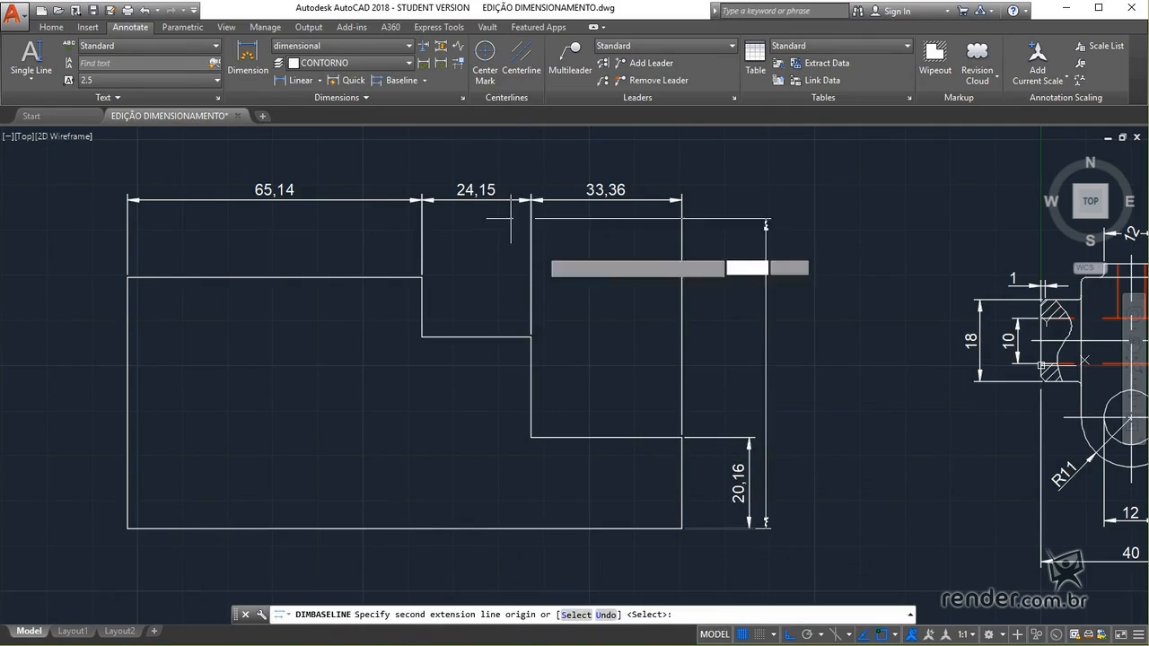
{"action": "left_click", "coordinate": [531, 337]}
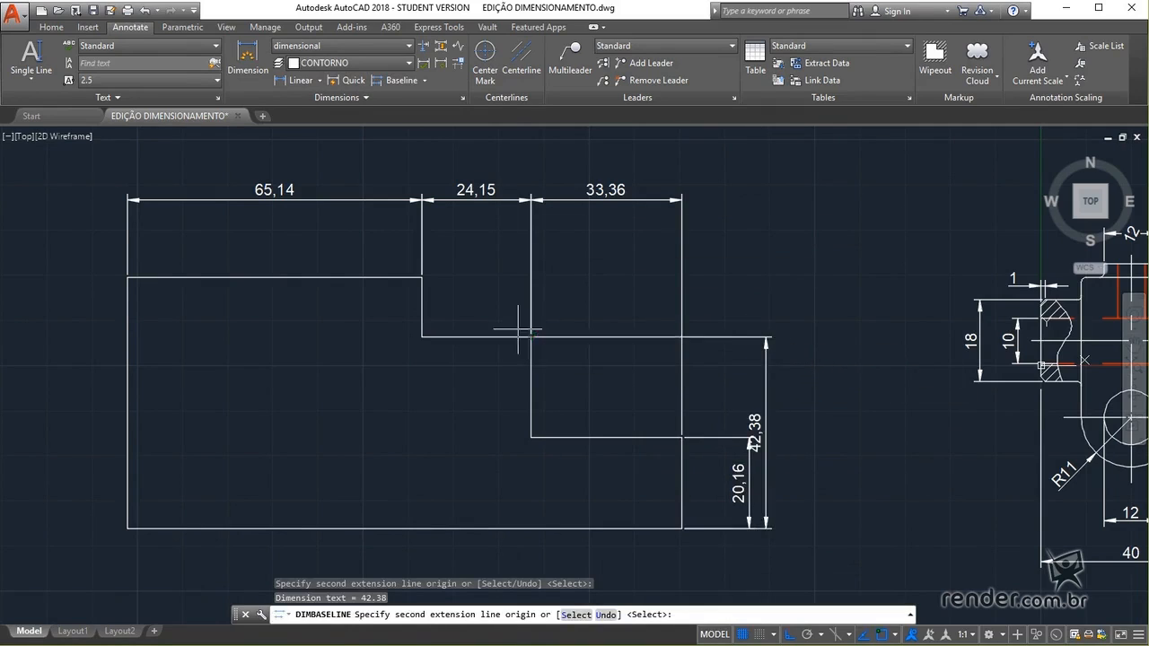
{"action": "left_click", "coordinate": [423, 278]}
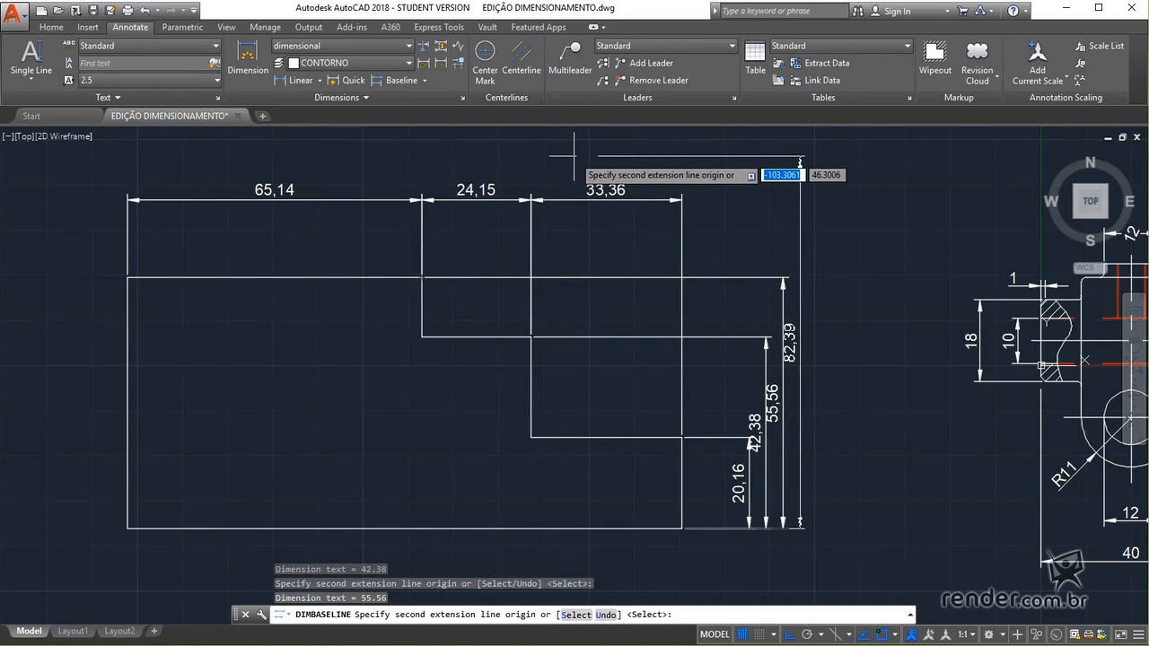
{"action": "key", "text": "Escape"}
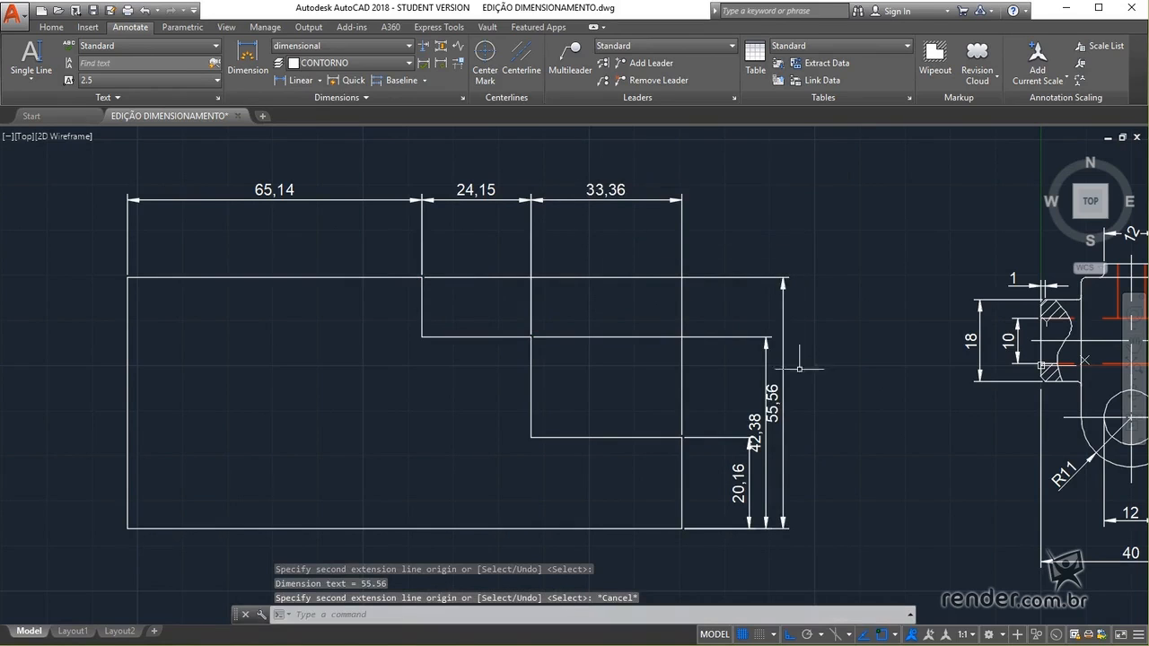
Insert a diameter symbol before the text of the lower 12 dimension on the front view
{"action": "mouse_move", "coordinate": [799, 368]}
{"action": "middle_mouse_down"}
{"action": "mouse_move", "coordinate": [551, 377]}
{"action": "mouse_move", "coordinate": [239, 363]}
{"action": "middle_mouse_up"}
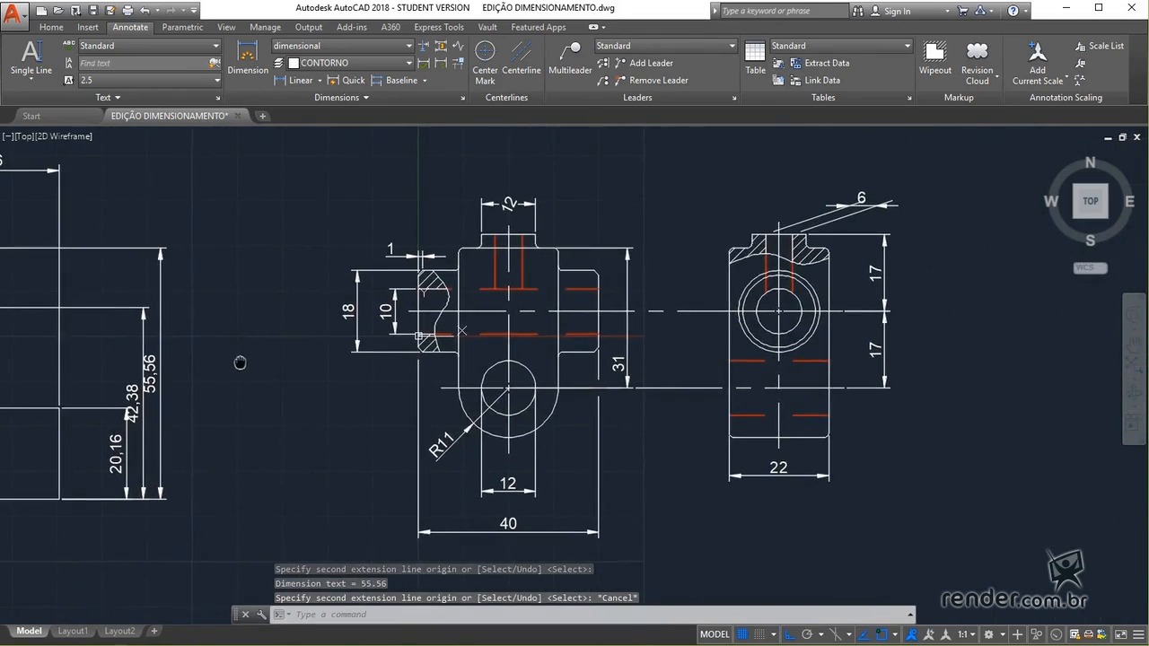
{"action": "left_click", "coordinate": [509, 482]}
{"action": "double_click", "coordinate": [508, 483]}
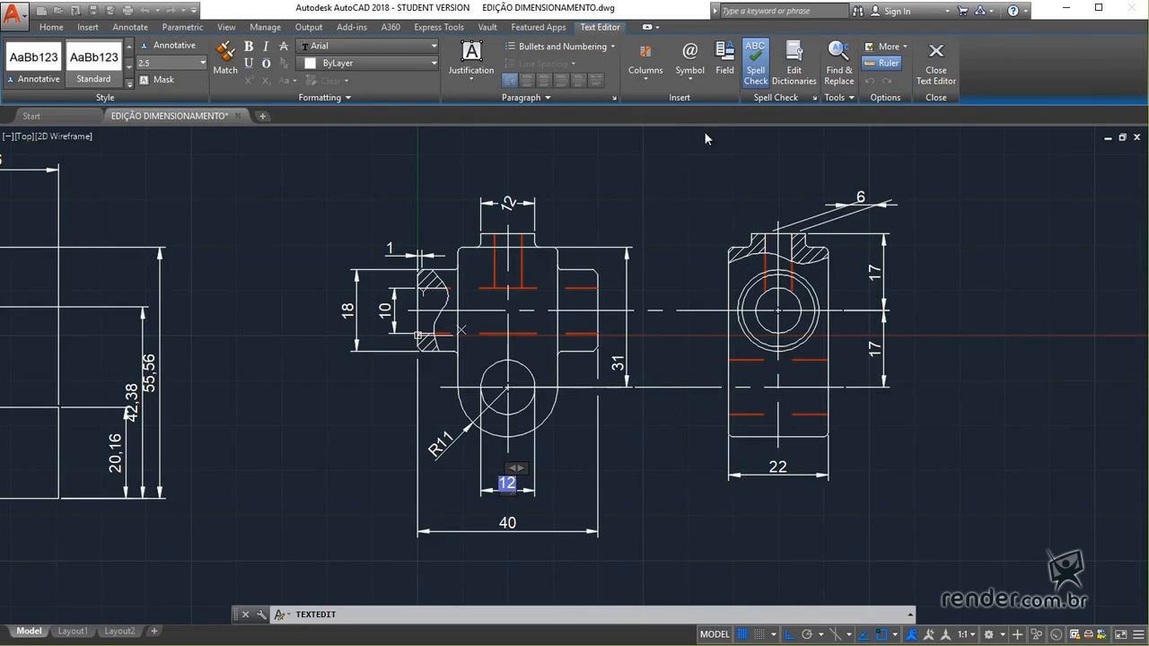
{"action": "left_click", "coordinate": [689, 72]}
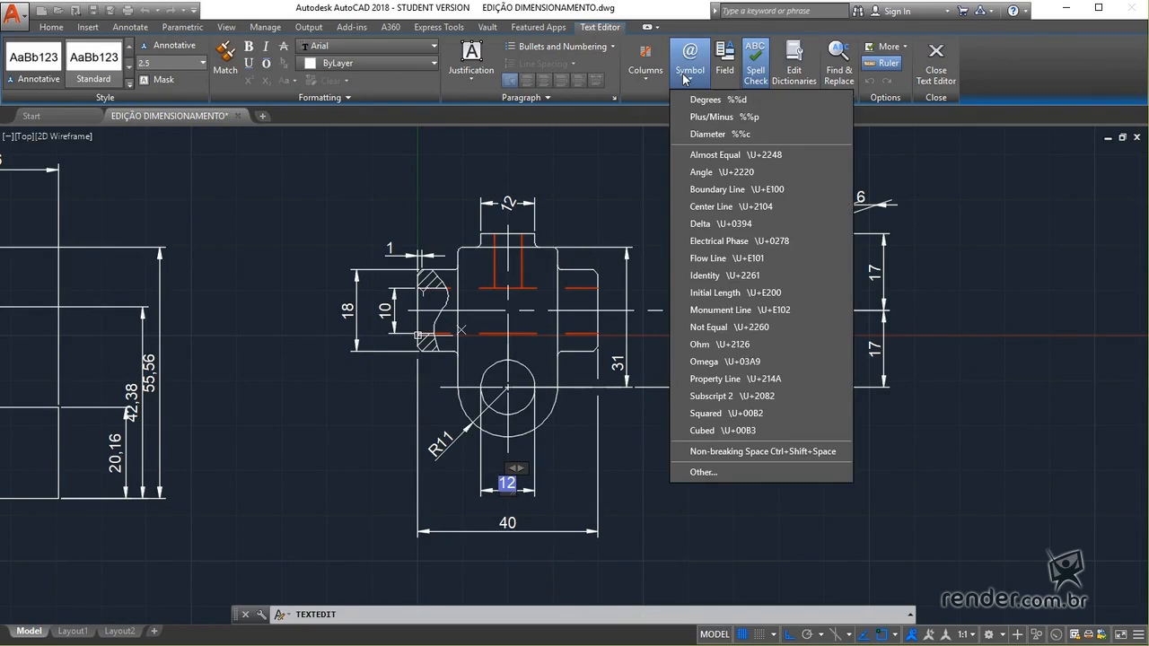
{"action": "left_click", "coordinate": [703, 134]}
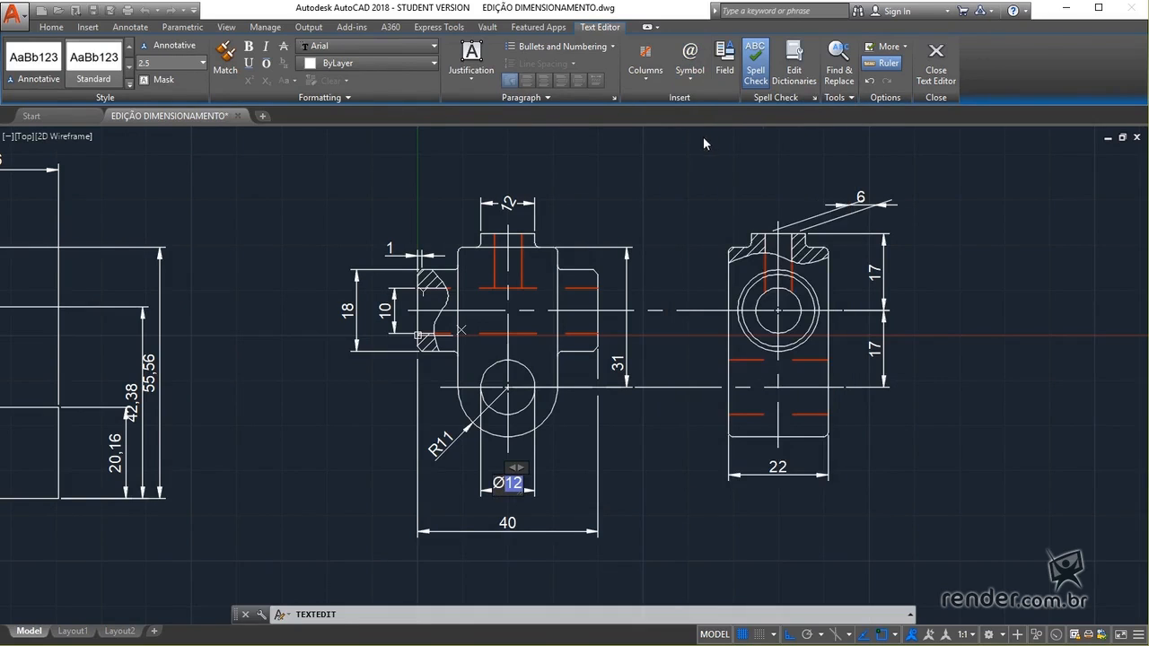
{"action": "left_click", "coordinate": [665, 506]}
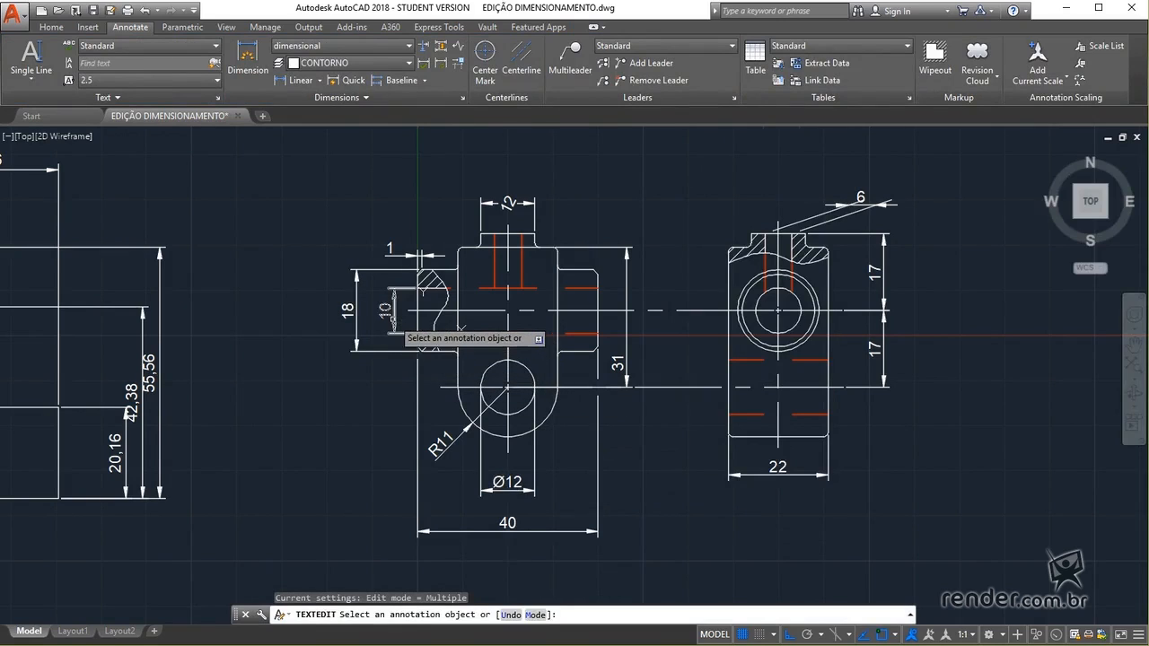
Append the tolerance h7 to the text of the vertical 10 dimension on the front view and finish text editing
{"action": "left_click", "coordinate": [399, 329]}
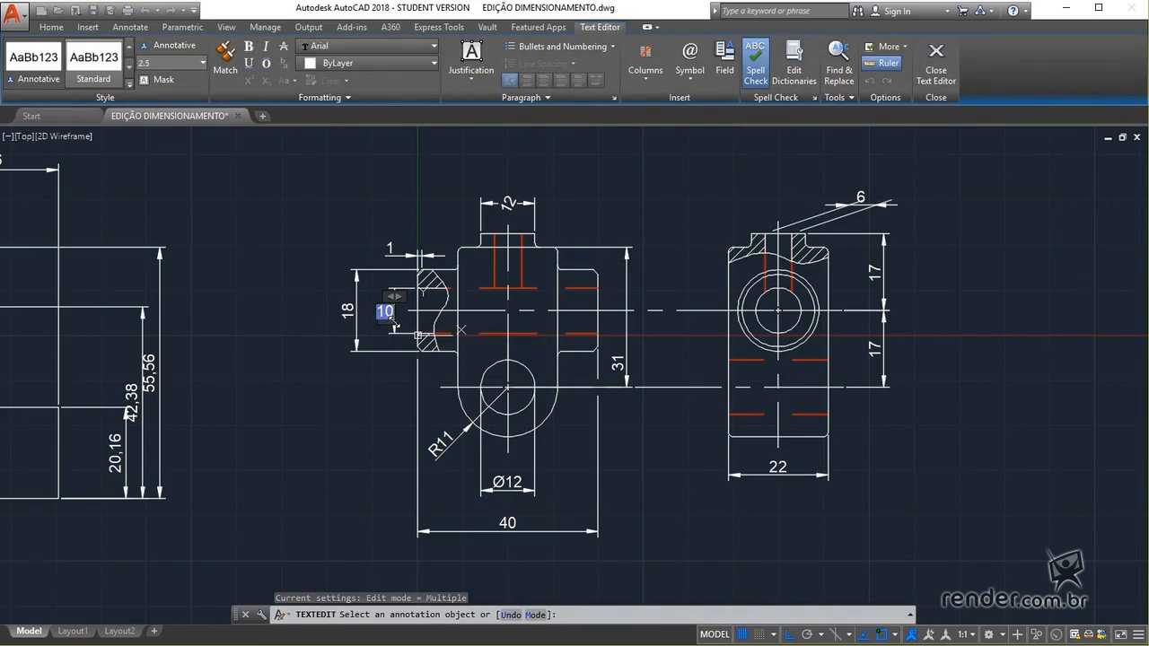
{"action": "type", "text": "h"}
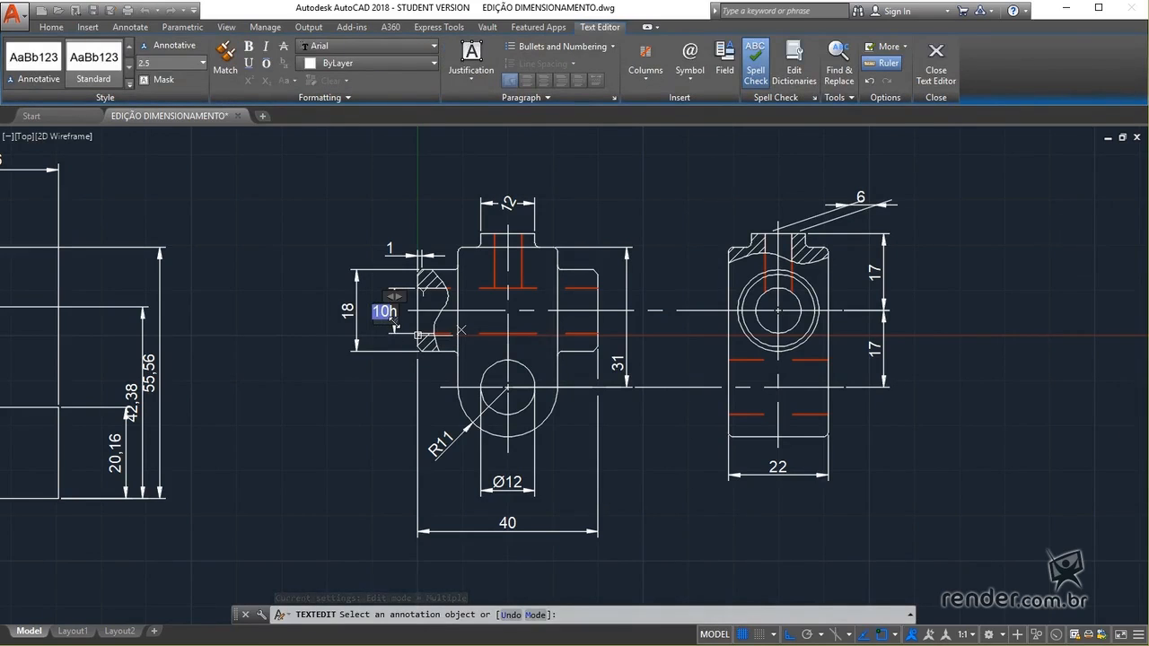
{"action": "type", "text": "7"}
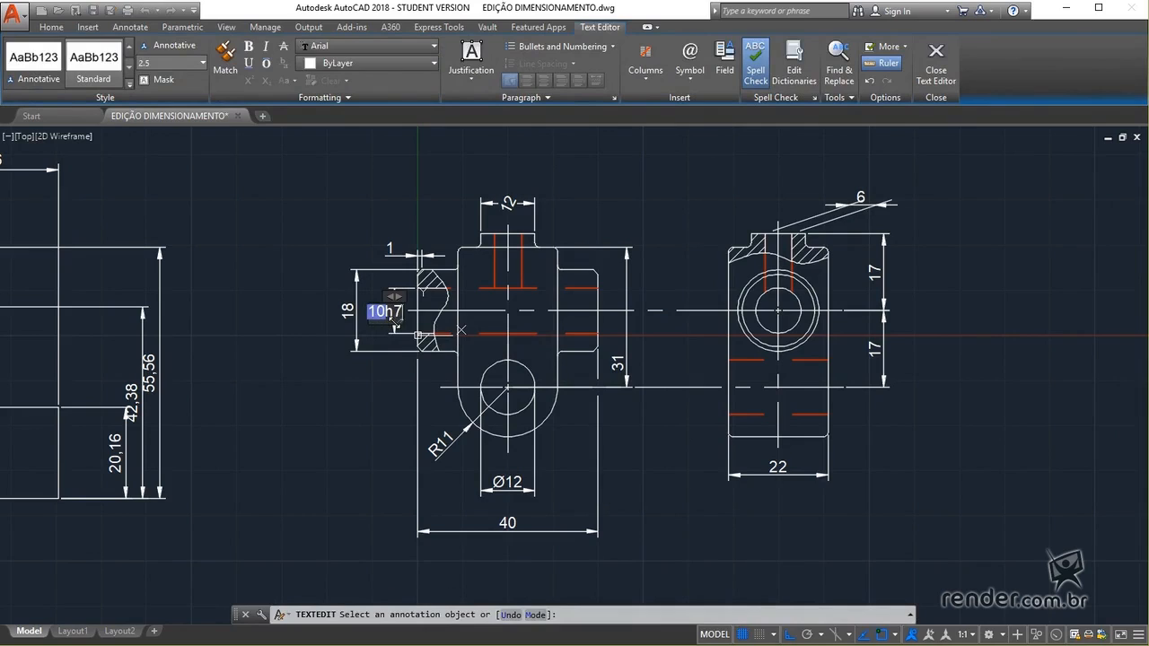
{"action": "left_click", "coordinate": [380, 432]}
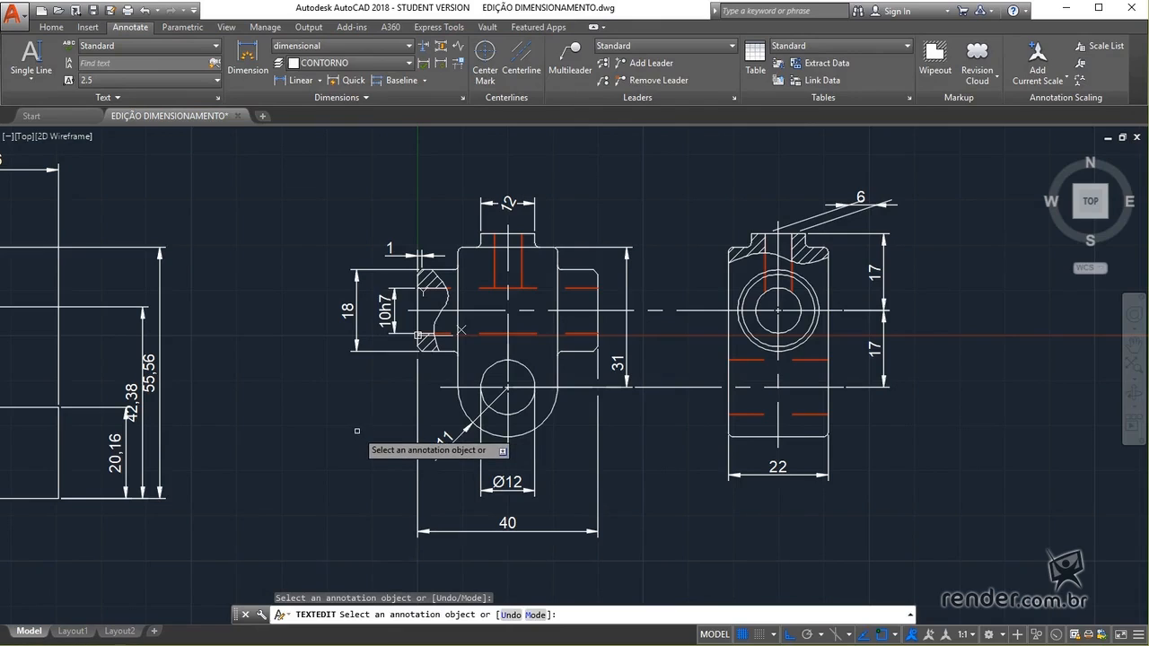
{"action": "key", "text": "Escape"}
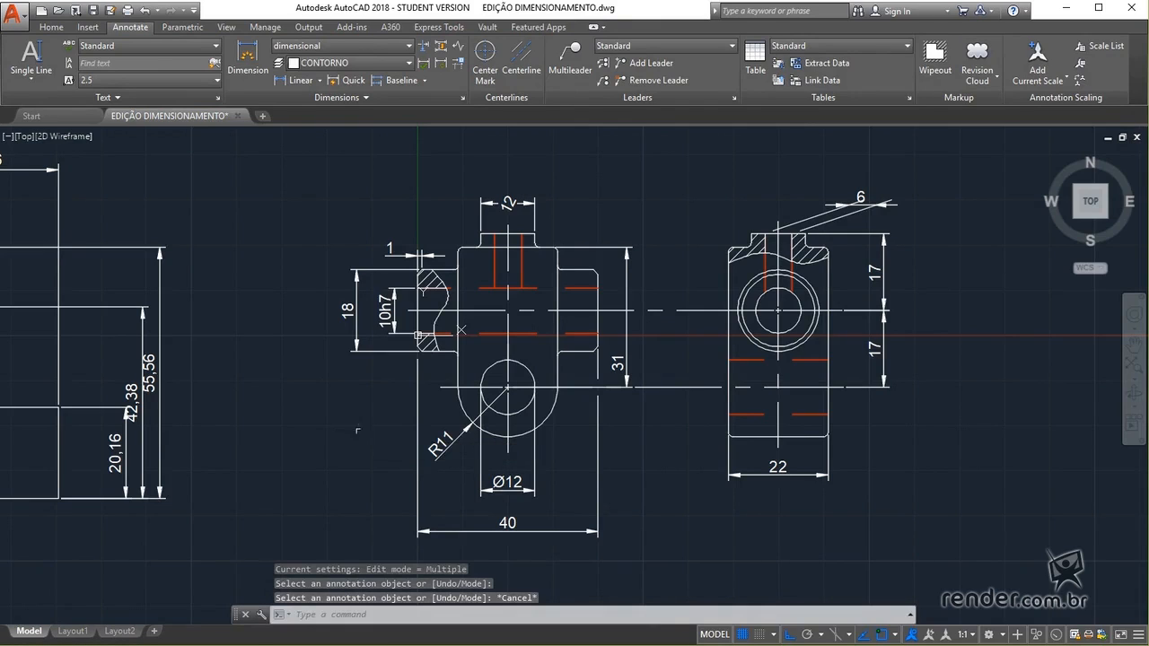